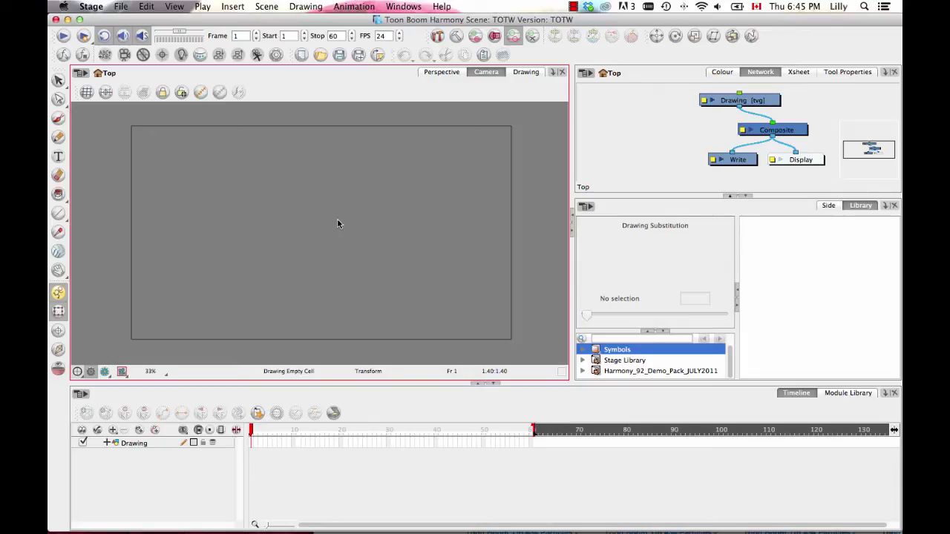
Step: Draw a round ball with the Brush at the upper centre of the camera frame on frame 1 of the Drawing layer
click(251, 444)
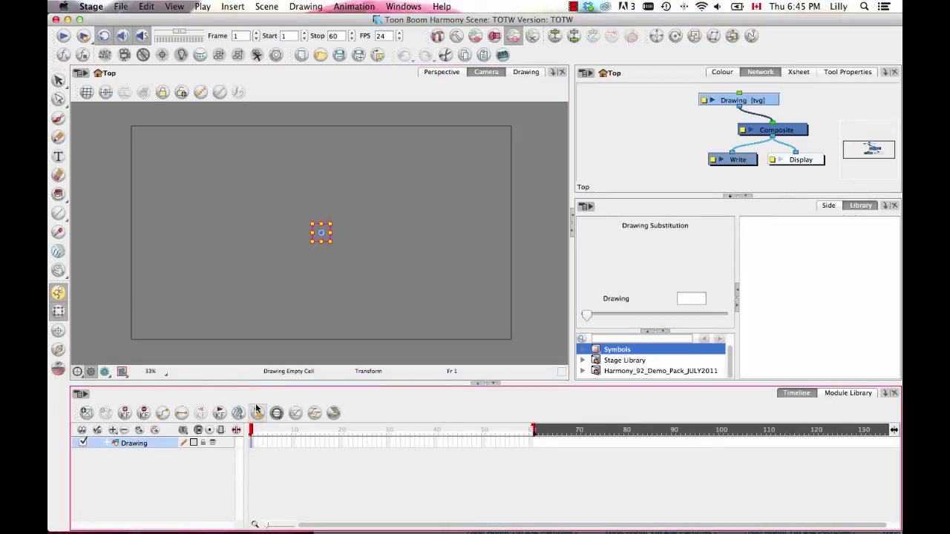
click(61, 119)
mouse_move(312, 142)
mouse_down()
mouse_move(324, 155)
mouse_move(312, 135)
mouse_up()
key(super+z)
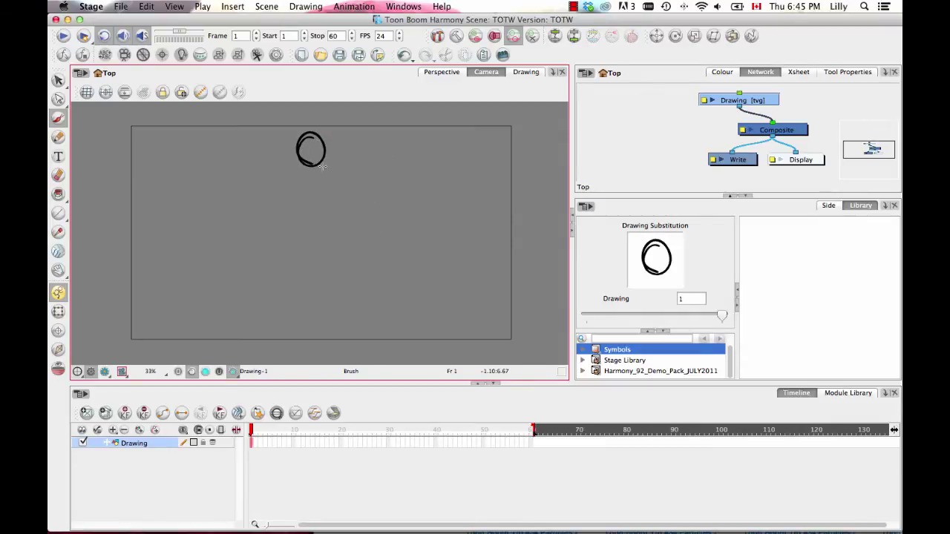
Step: Turn on onion skin and draw a slightly stretched ball just below the first one on frame 2
click(255, 443)
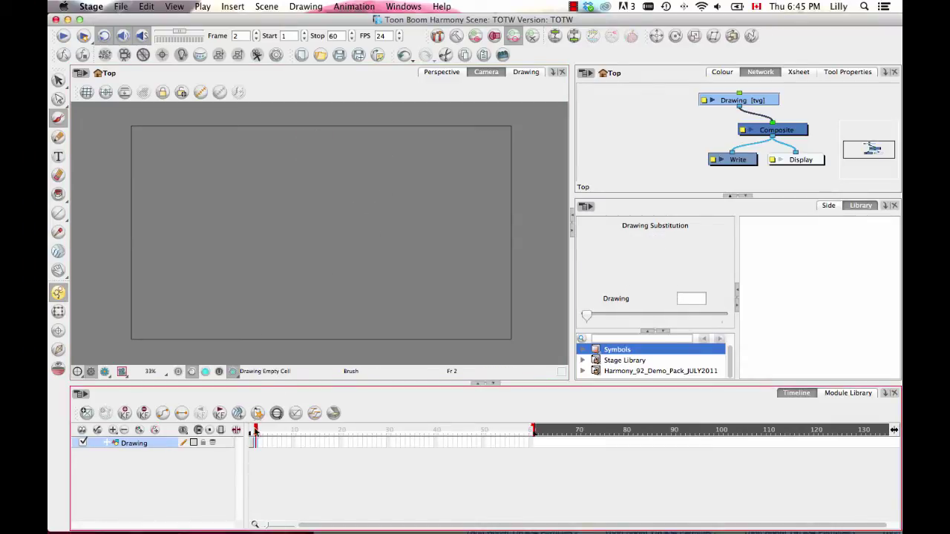
click(57, 369)
mouse_move(305, 179)
mouse_down()
mouse_move(319, 152)
mouse_move(311, 188)
mouse_up()
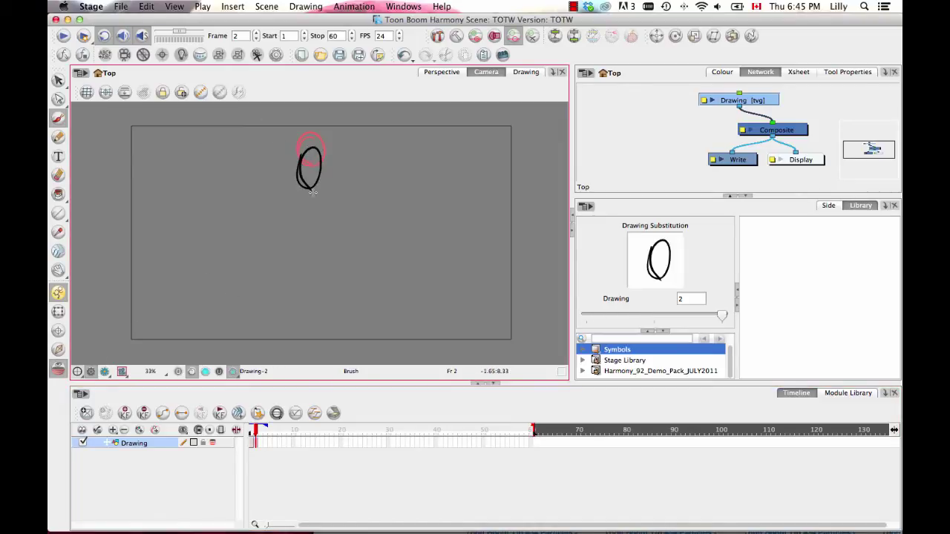
Step: Draw the falling, vertically stretched ball on frames 3 and 4, at mid-height and just above the lower edge of the camera frame
click(258, 442)
click(260, 443)
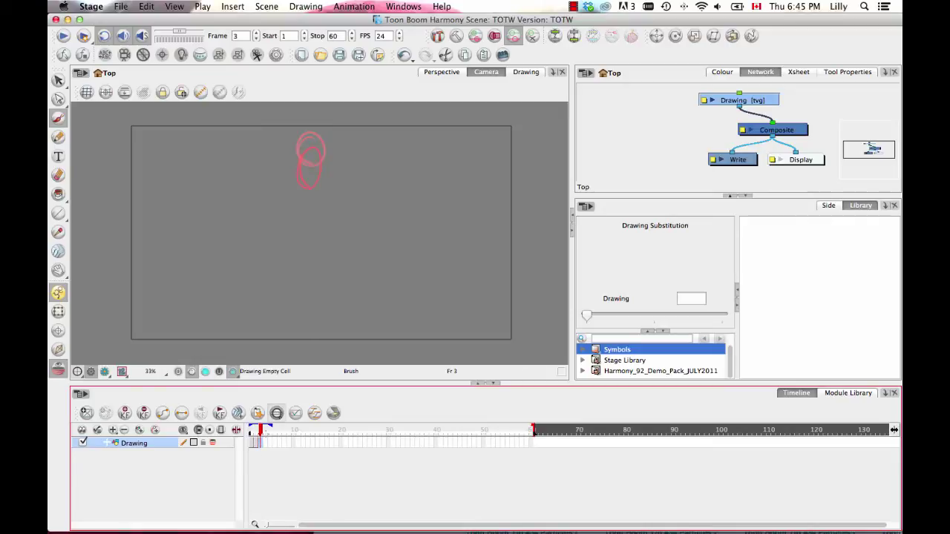
mouse_move(310, 210)
mouse_down()
mouse_move(302, 236)
mouse_move(311, 208)
mouse_up()
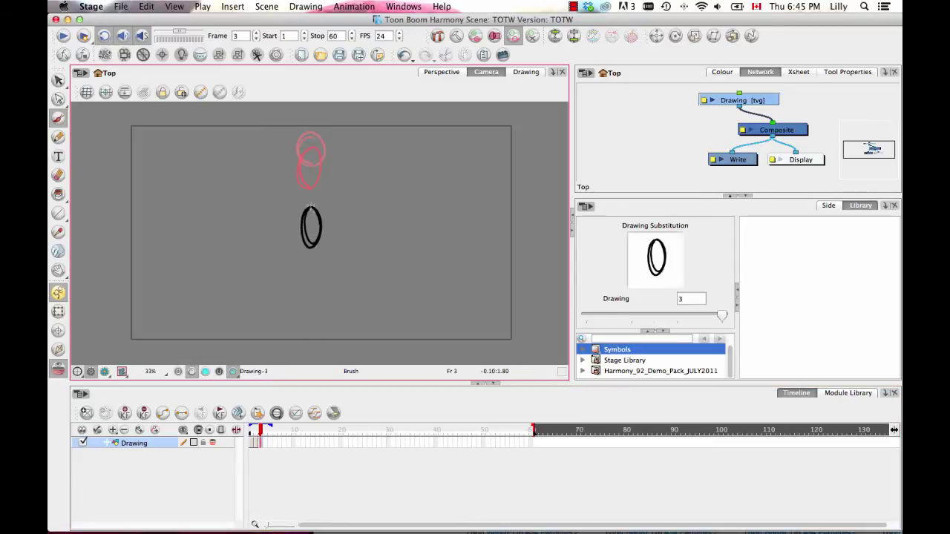
click(265, 443)
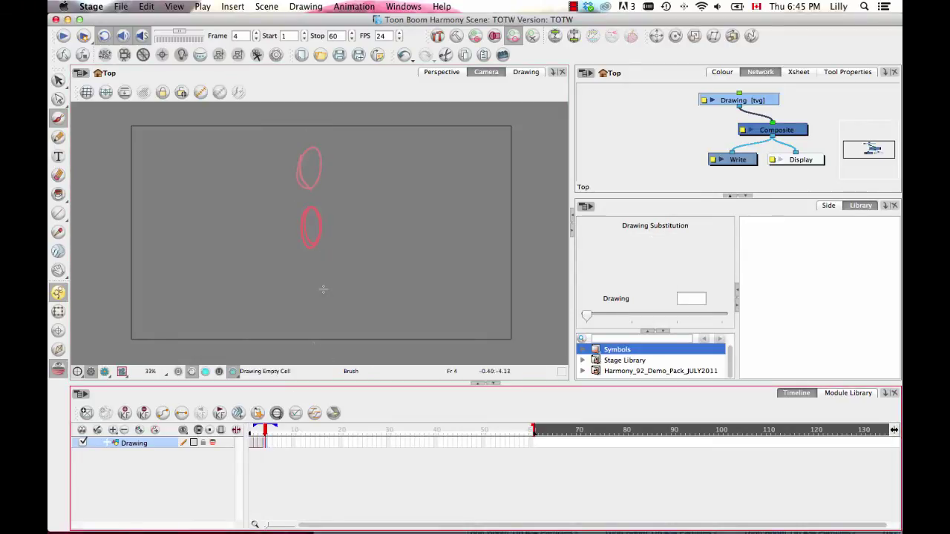
mouse_move(304, 286)
mouse_down()
mouse_move(318, 297)
mouse_move(305, 282)
mouse_up()
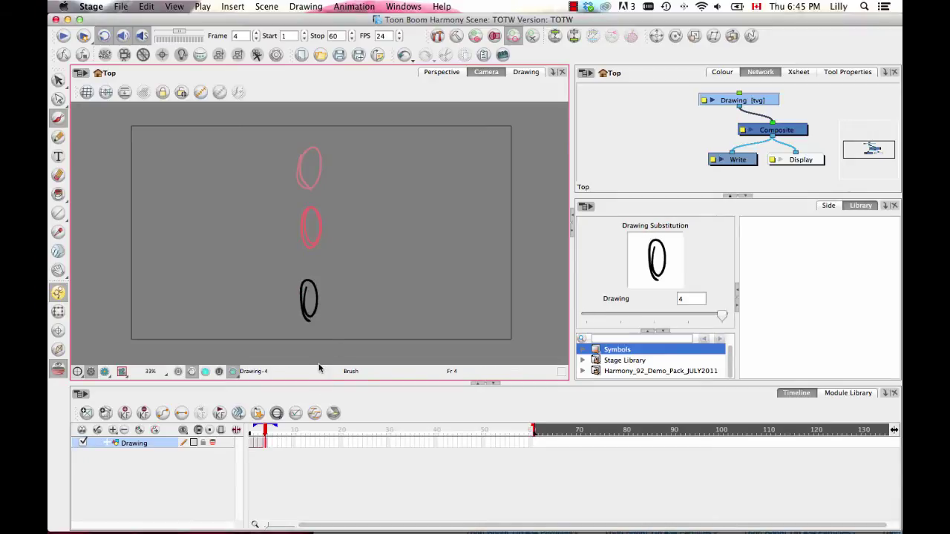
Step: Draw the squashed ball at the bottom of the camera frame on frame 5 and the stretched, rising ball above it on frame 6
key(period)
mouse_move(308, 316)
mouse_down()
mouse_move(297, 326)
mouse_move(319, 326)
mouse_up()
key(period)
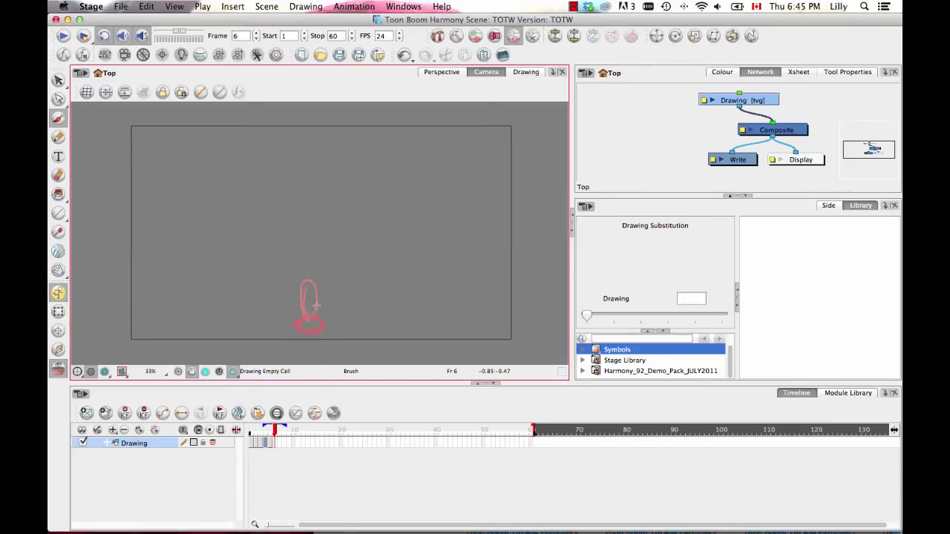
mouse_move(307, 282)
mouse_down()
mouse_move(310, 322)
mouse_move(310, 282)
mouse_up()
Step: Draw the rising ball at mid-height on frame 7 and near its starting height on frame 8
key(period)
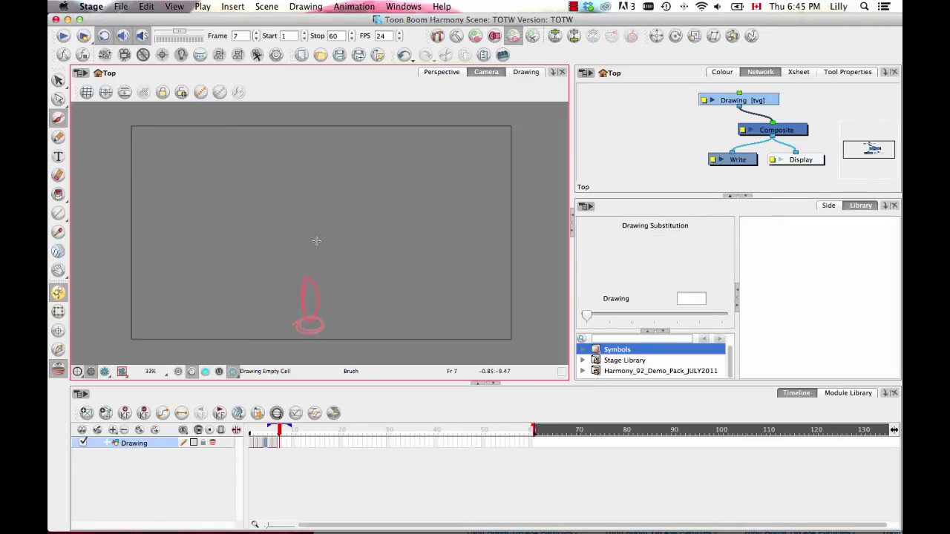
drag(305, 215, 306, 212)
key(period)
mouse_move(301, 158)
mouse_down()
mouse_move(299, 185)
mouse_move(304, 165)
mouse_up()
key(period)
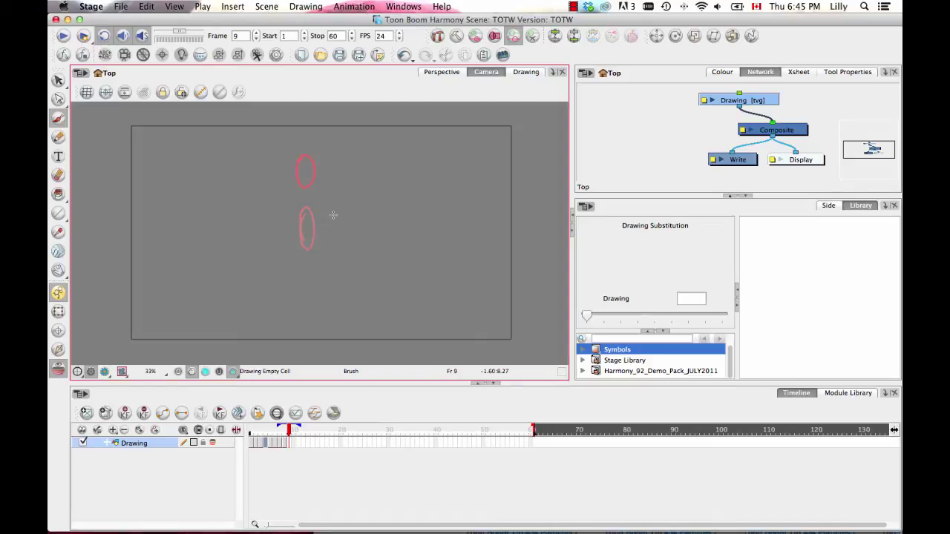
Step: Extend the onion skin range back to frame 1 to compare the frame 8 ball with the falling drawings
click(252, 440)
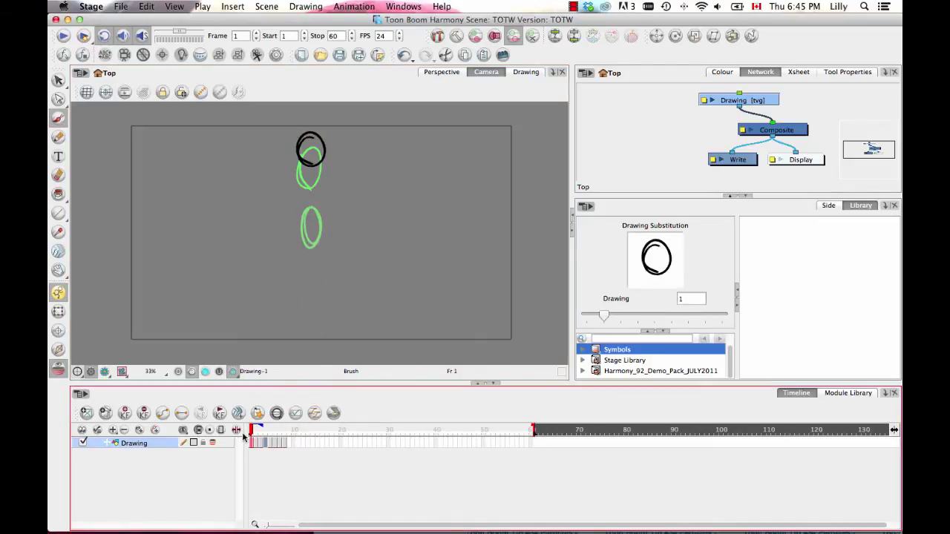
click(269, 440)
mouse_move(269, 440)
mouse_down()
mouse_move(282, 430)
mouse_move(249, 431)
mouse_up()
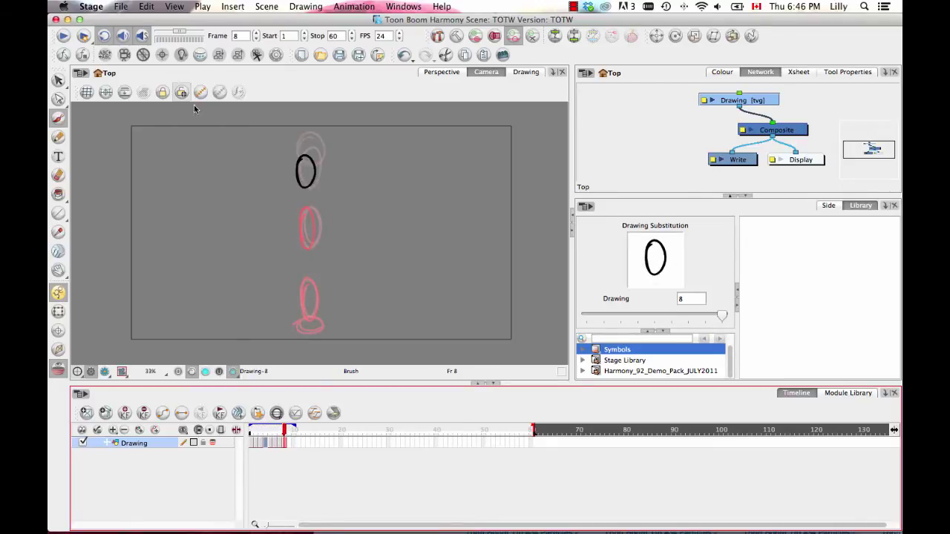
Step: Select the frame 8 ball with the Select tool and nudge it slightly right to line up with the falling balls
click(59, 80)
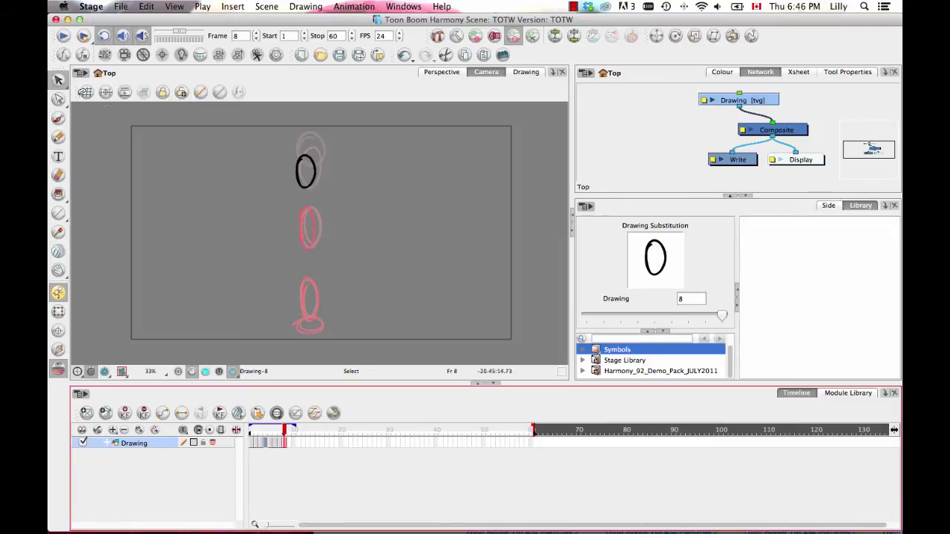
click(305, 169)
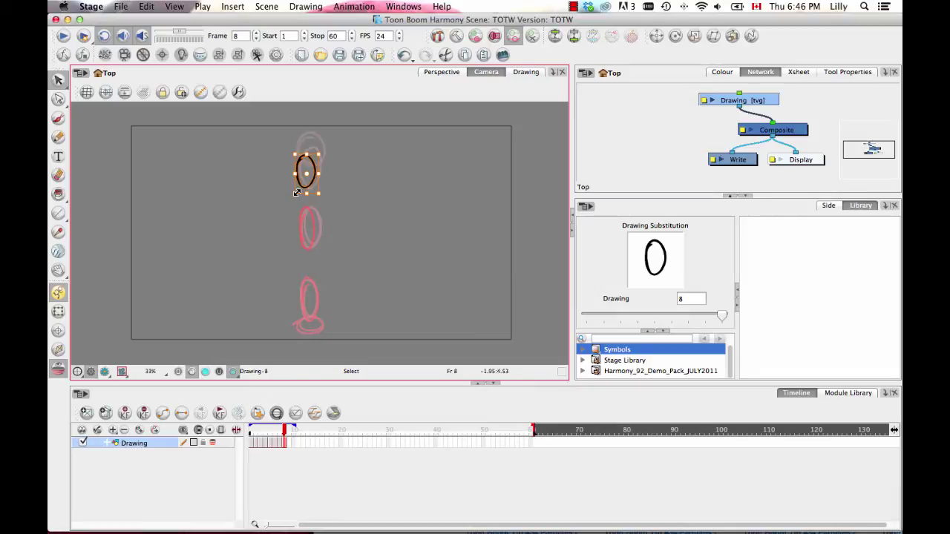
drag(296, 192, 297, 193)
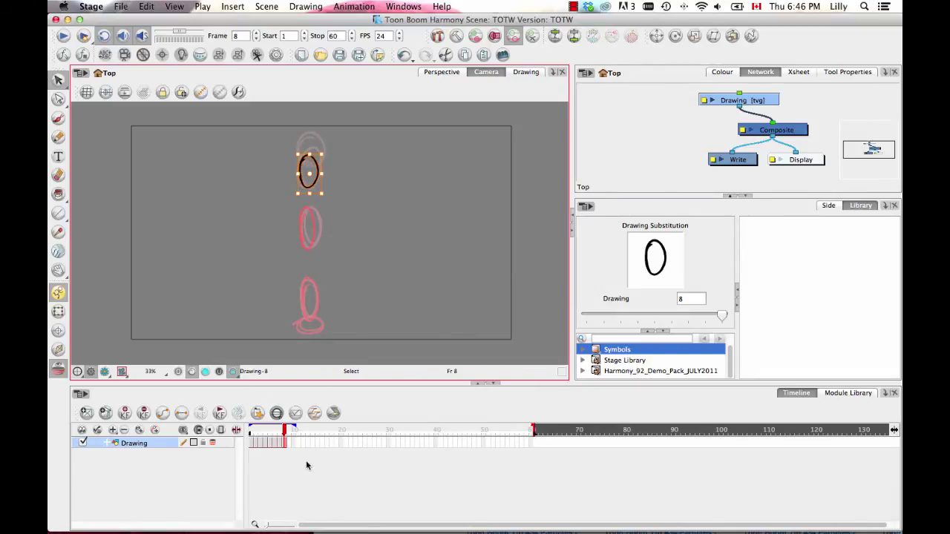
Step: Nudge the frame 7 ball slightly right to line up with the falling ball at the same height
click(281, 443)
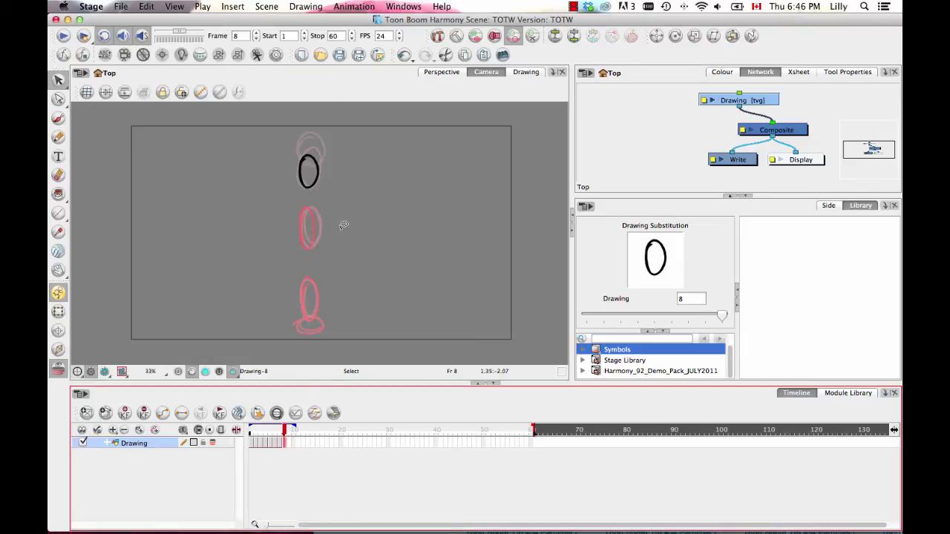
key(comma)
click(317, 220)
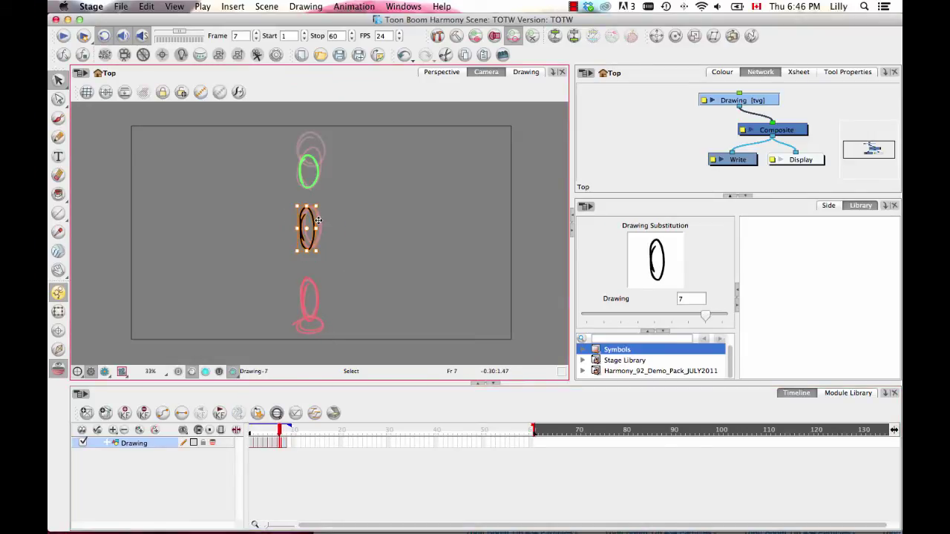
key(Right)
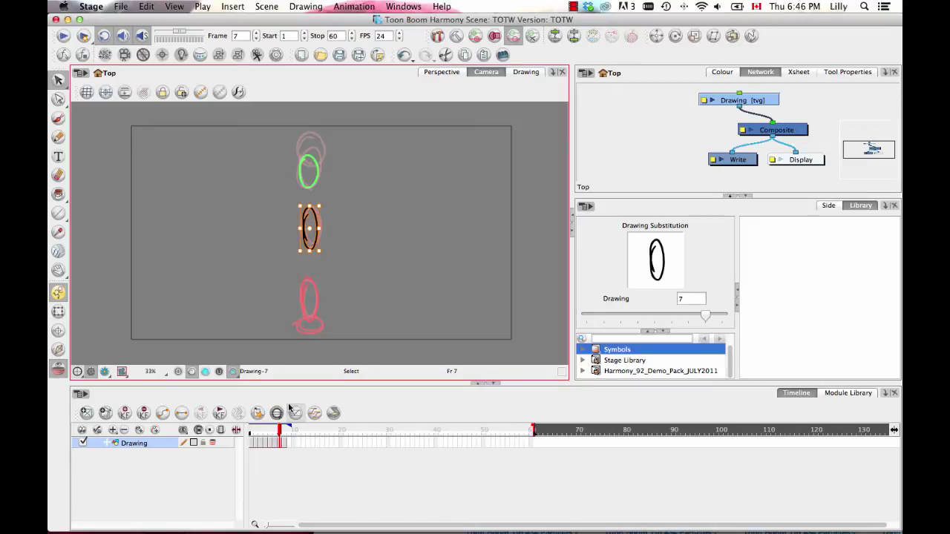
Step: Go to frame 8, the last drawing of the bounce, and set the playback stop frame to 8
click(284, 431)
mouse_move(284, 431)
mouse_down()
mouse_move(250, 432)
mouse_move(286, 433)
mouse_up()
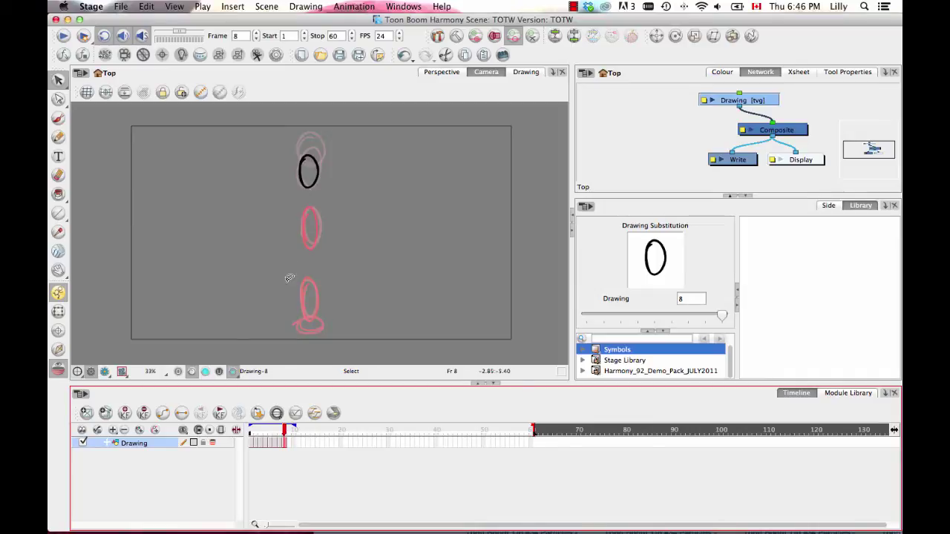
double_click(333, 36)
text(8)
key(Return)
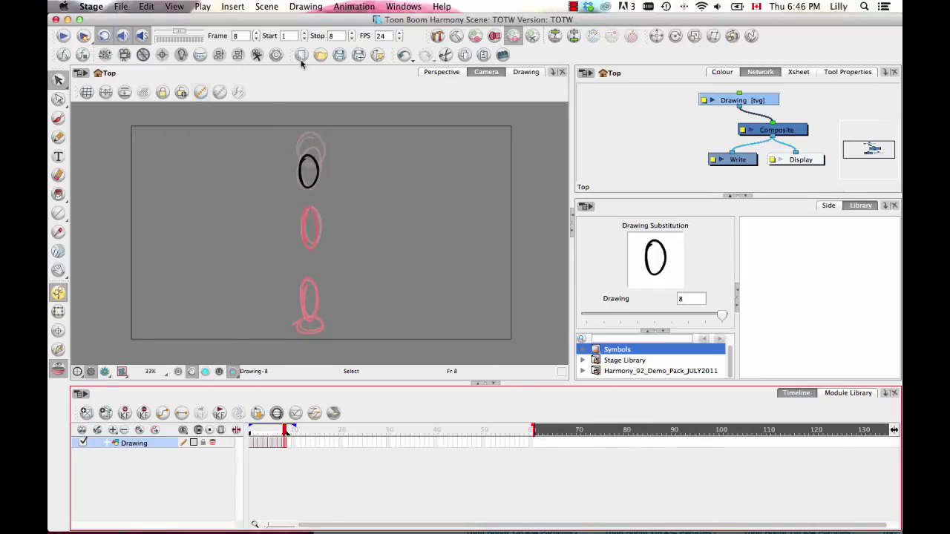
Step: Play back the bounce to check the motion, stop it, and return to frame 1
click(80, 38)
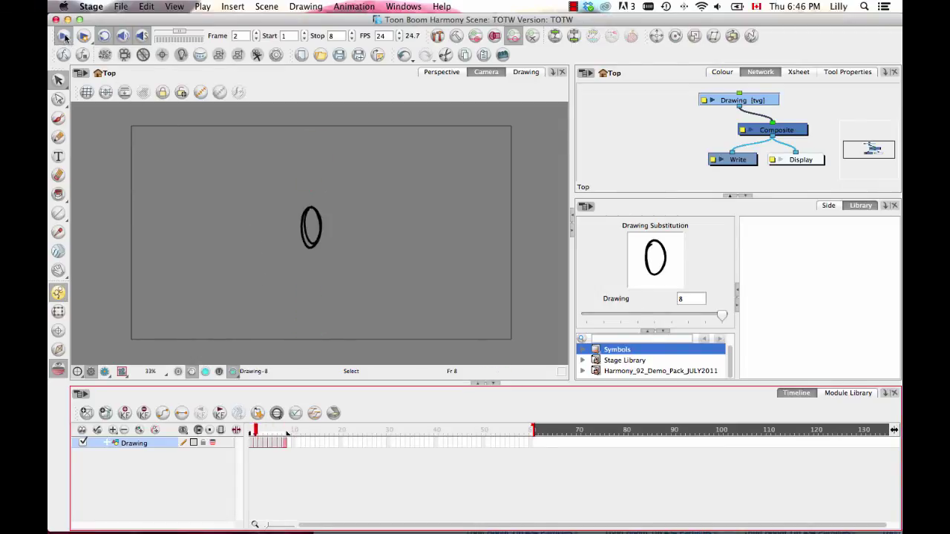
key(Return)
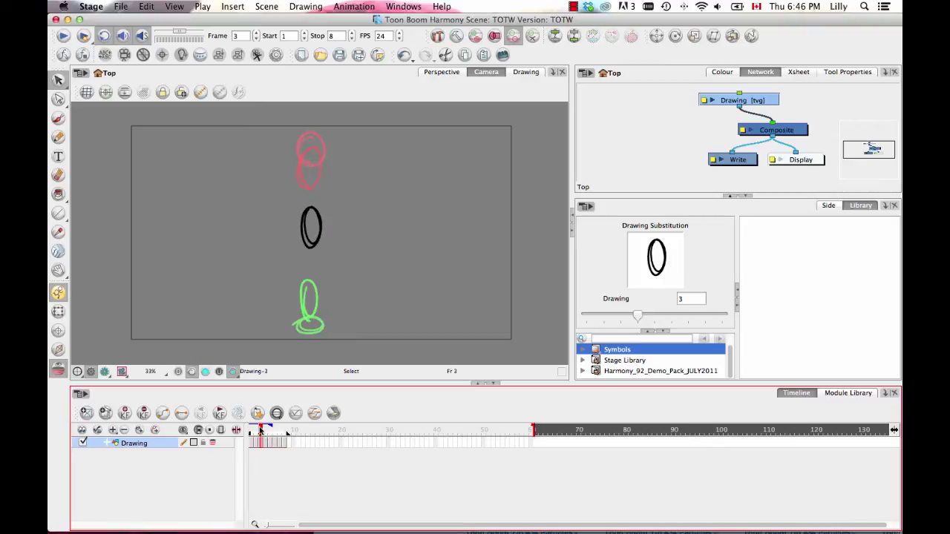
drag(260, 431, 251, 432)
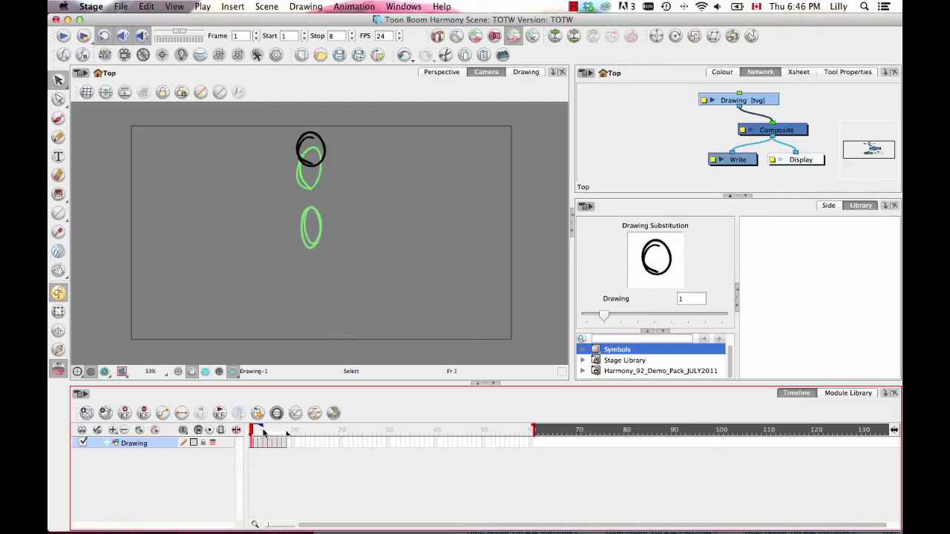
Step: Restore the playback stop frame to 60 and look over the empty frames down to frame 10
click(532, 431)
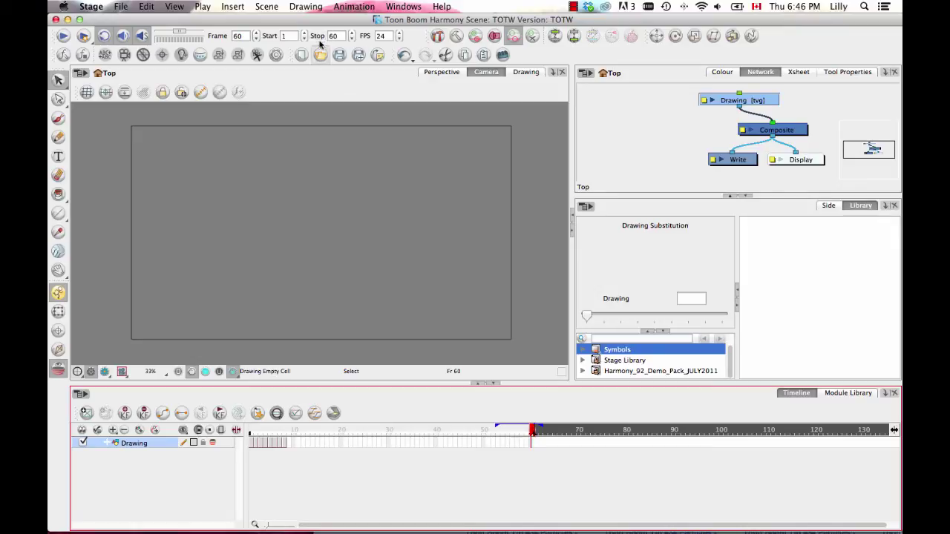
click(348, 431)
mouse_move(348, 431)
mouse_down()
mouse_move(250, 430)
mouse_move(292, 431)
mouse_up()
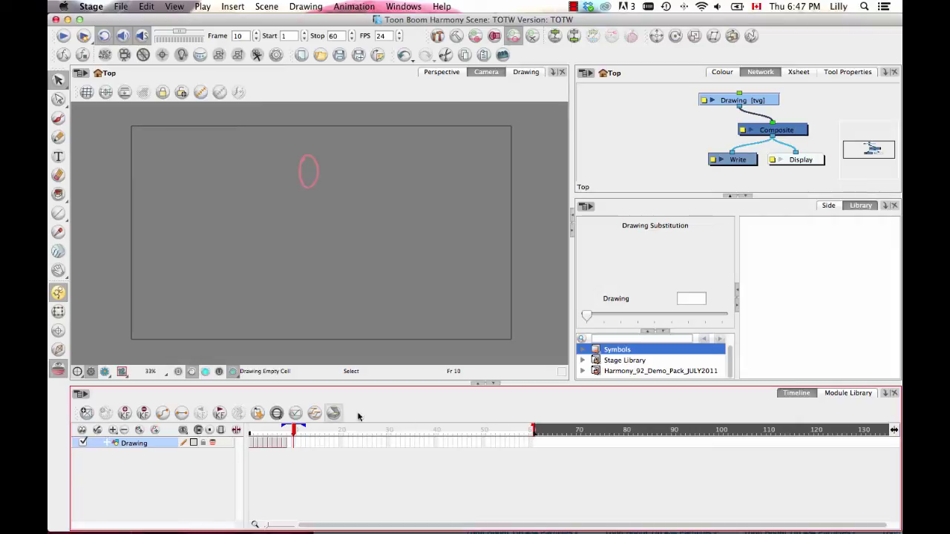
Step: Scrub through the bounce from frame 1 to frame 8 and set the playback stop frame to 8
drag(294, 438, 252, 438)
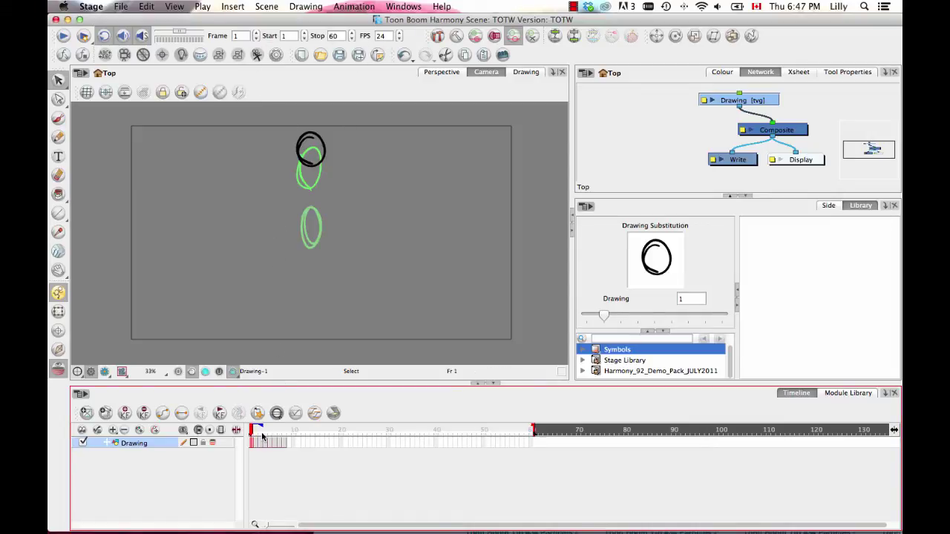
drag(259, 436, 282, 435)
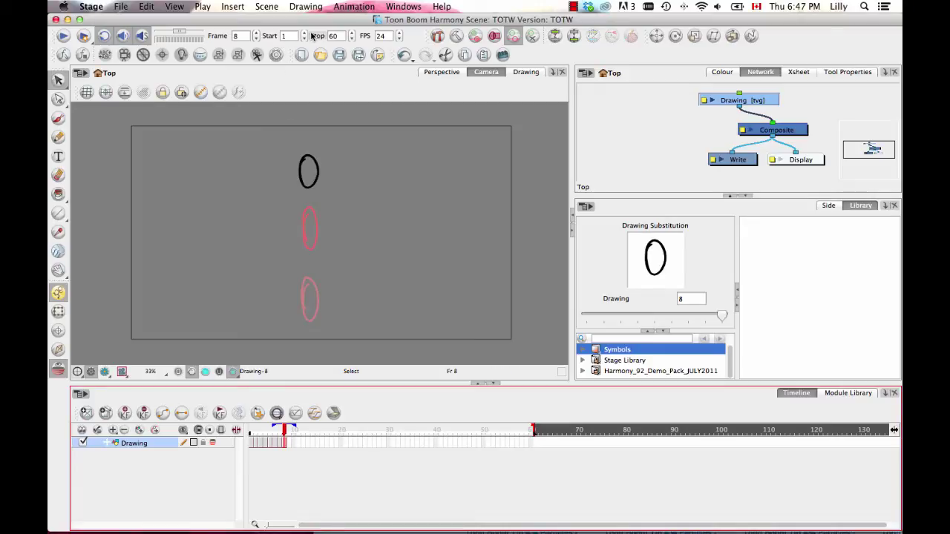
text(8)
key(Return)
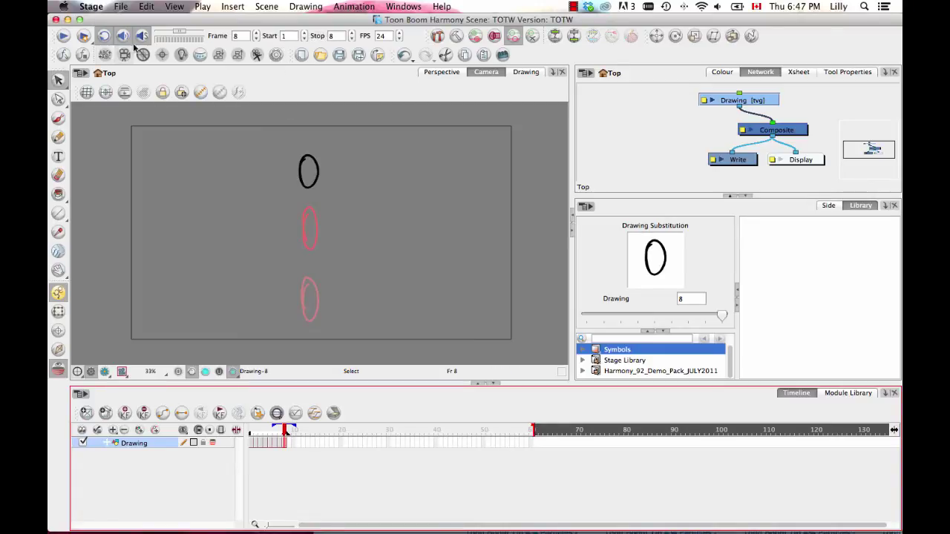
Step: Play the bounce as a loop over frames 1 to 8, stop playback, and return to frame 1
click(104, 36)
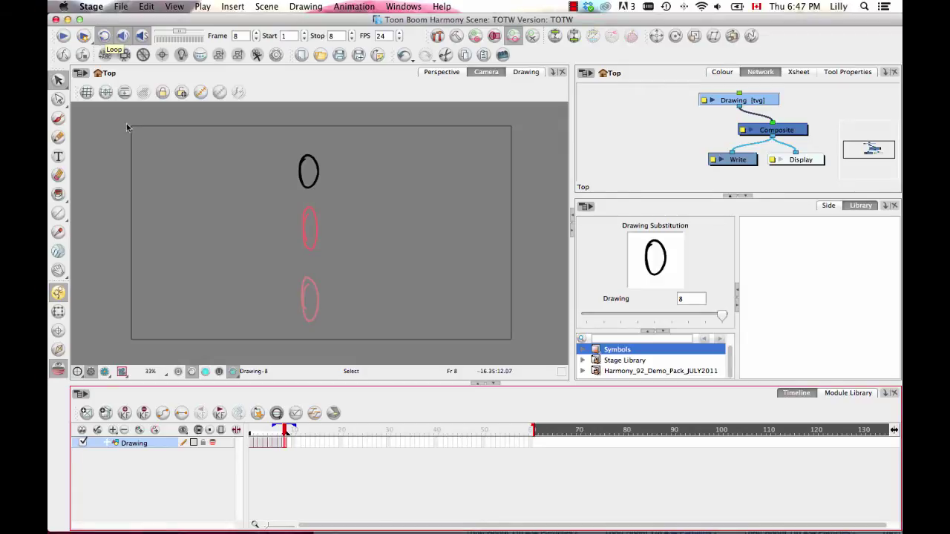
click(65, 38)
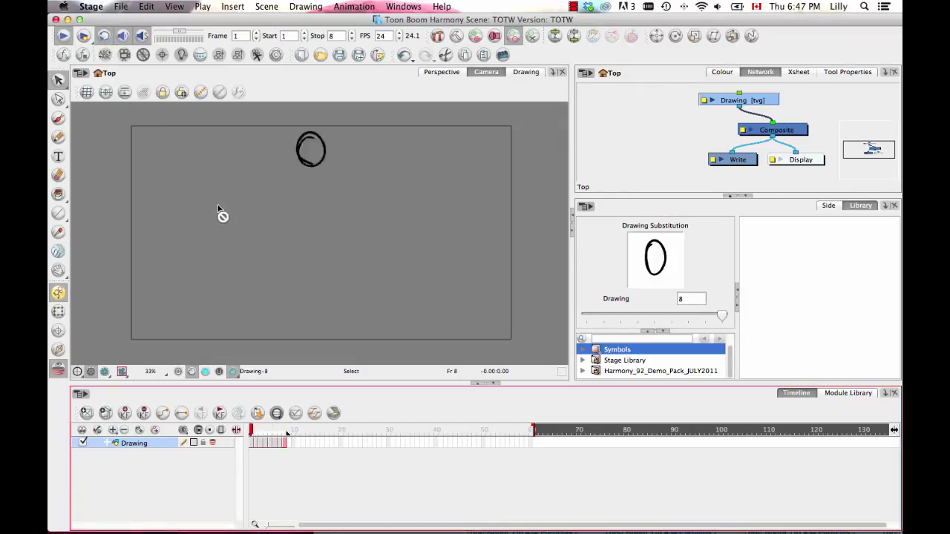
click(64, 37)
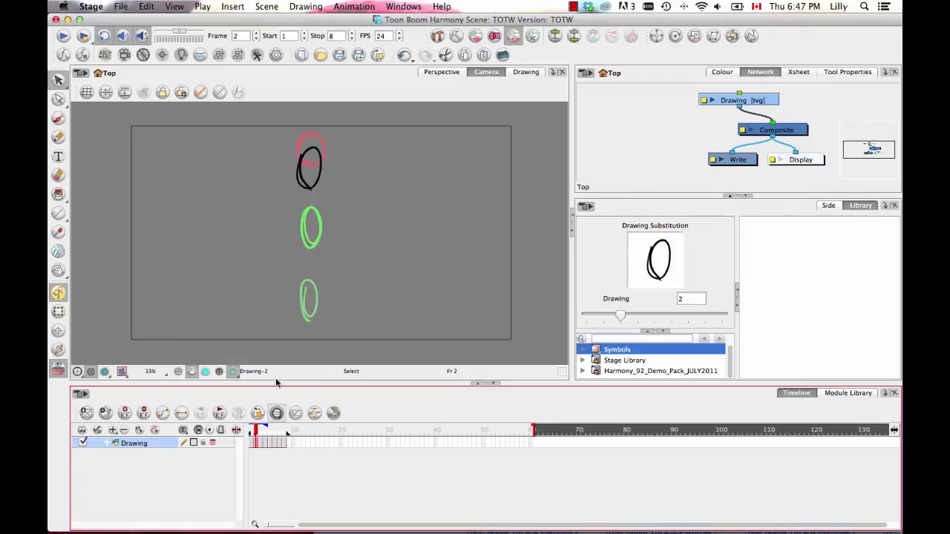
mouse_move(256, 430)
mouse_down()
mouse_move(273, 432)
mouse_move(249, 437)
mouse_up()
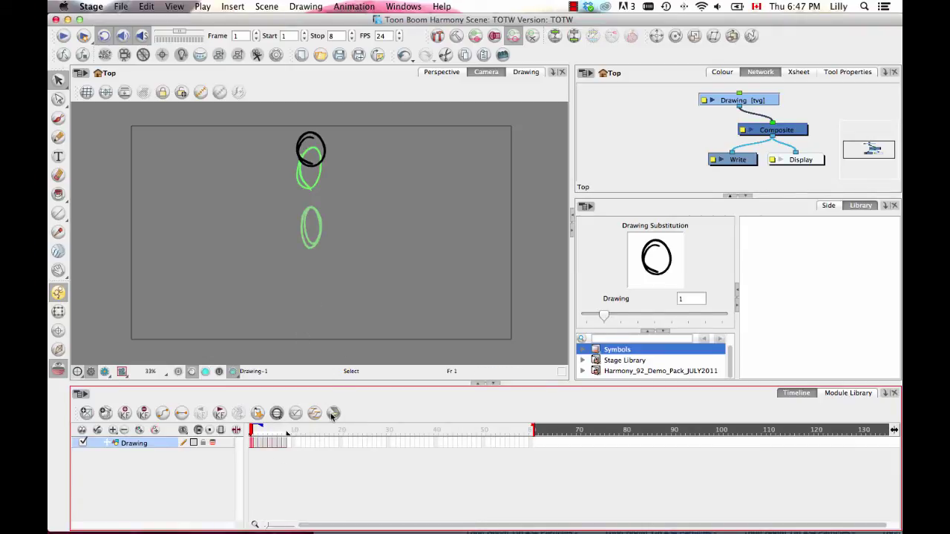
Step: Select the empty cell at frame 15 on the Drawing layer and show the layer's parameters in the timeline
click(317, 442)
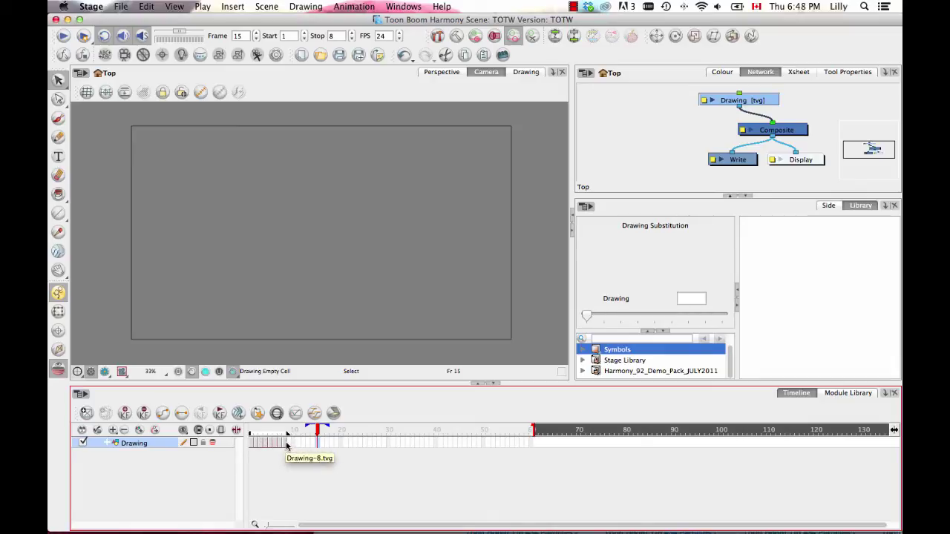
click(236, 430)
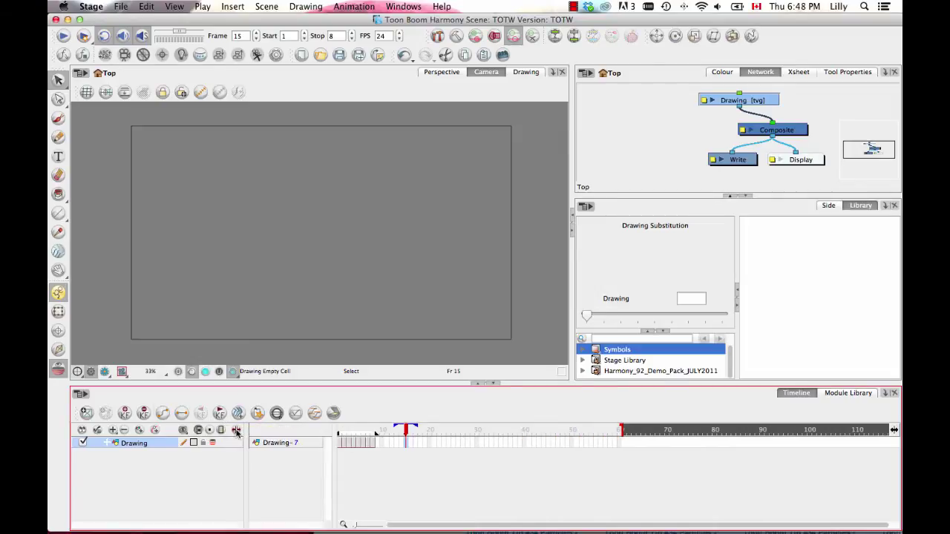
Step: Swap the ball drawing on frame 1 through its substitutions, return it to drawing 1, and hide the layer's parameters in the timeline
mouse_move(392, 432)
mouse_down()
mouse_move(320, 433)
mouse_move(315, 446)
mouse_up()
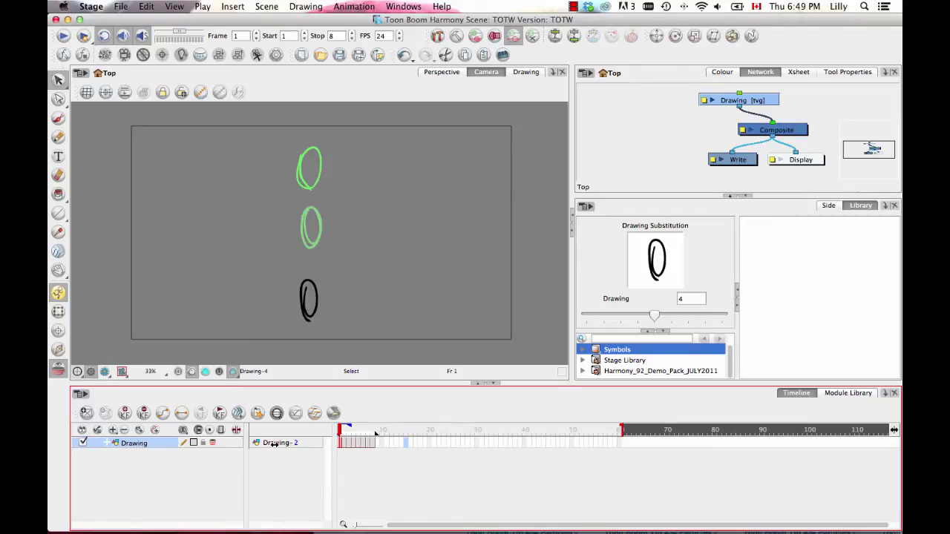
drag(273, 444, 322, 447)
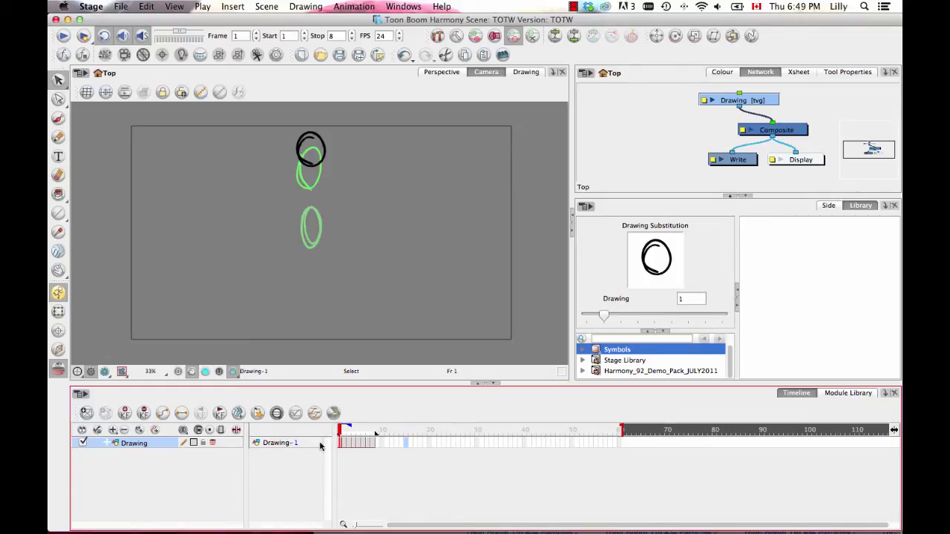
click(237, 431)
mouse_move(251, 432)
mouse_down()
mouse_move(261, 434)
mouse_move(245, 436)
mouse_up()
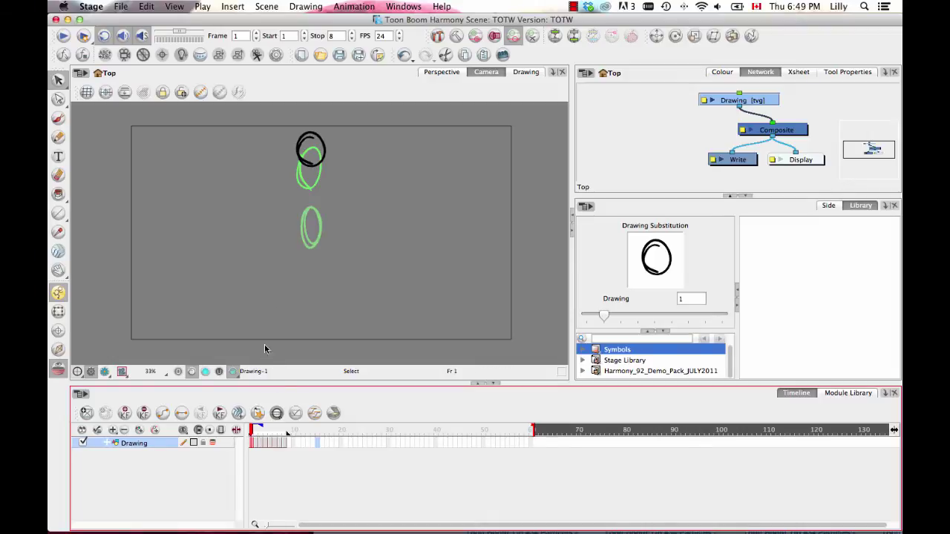
Step: Set the exposure of the eight ball drawings in frames 1 to 8 of the Drawing layer to 2
click(286, 443)
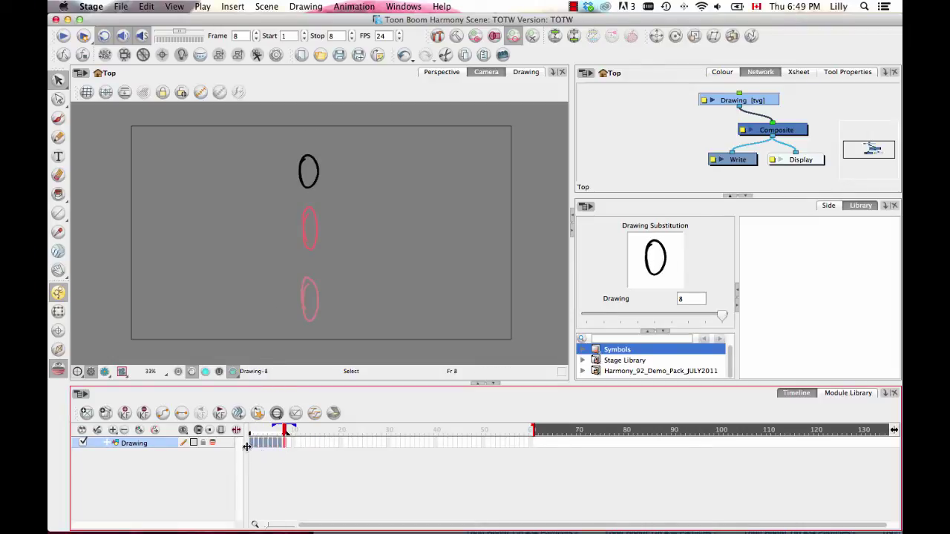
right_click(257, 444)
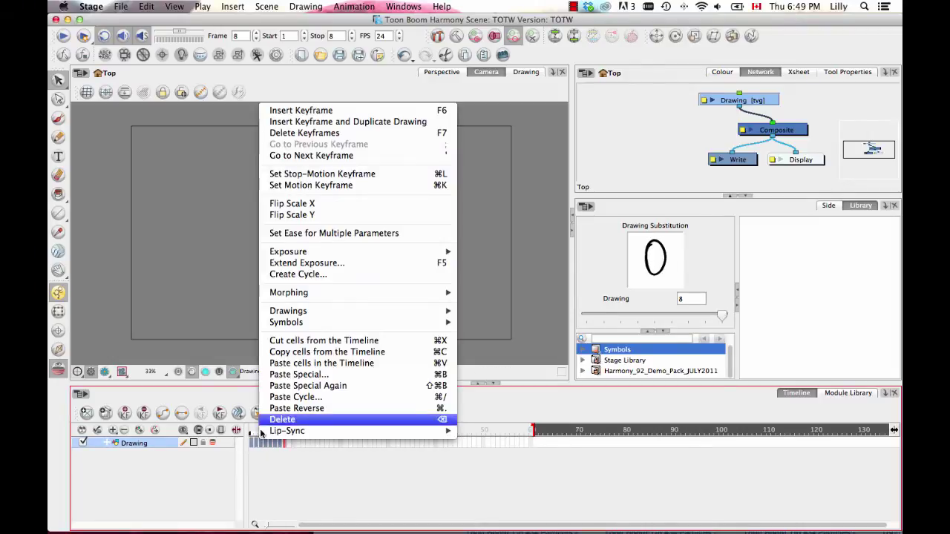
mouse_move(377, 254)
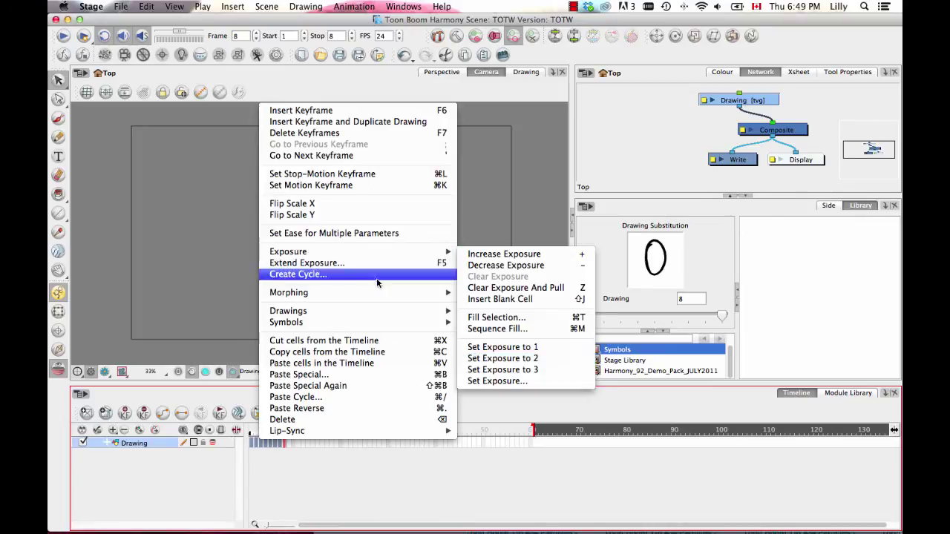
click(493, 359)
click(345, 443)
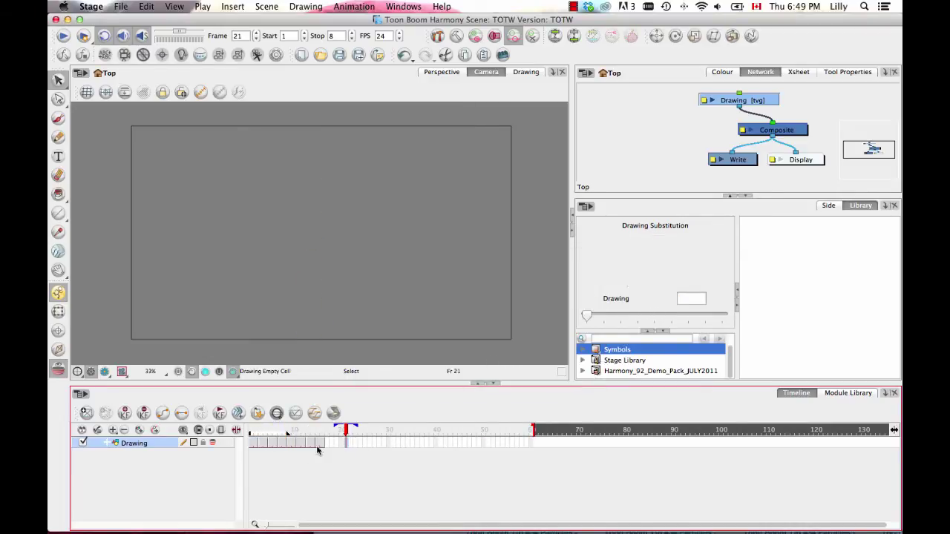
Step: Set the playback stop frame to 16, play the slower bounce loop, and stop it
click(323, 430)
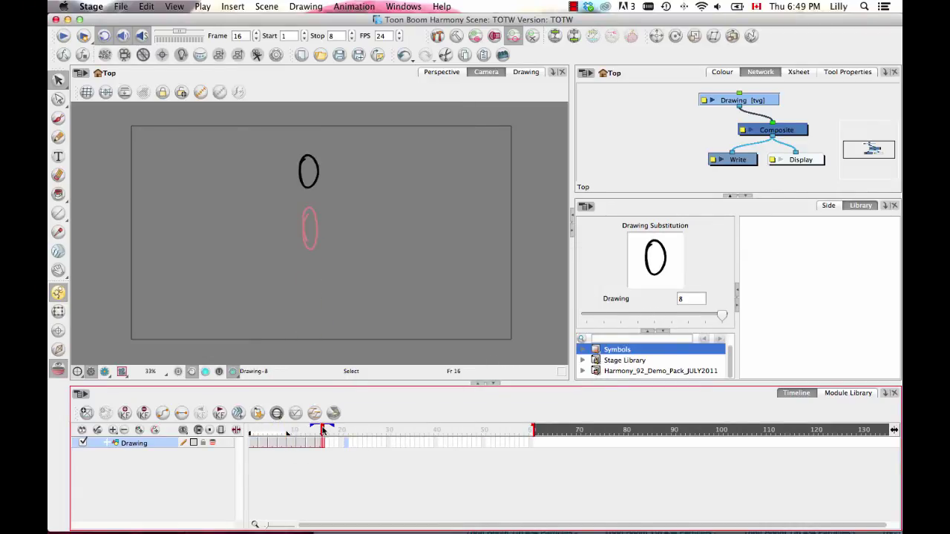
click(316, 37)
click(63, 35)
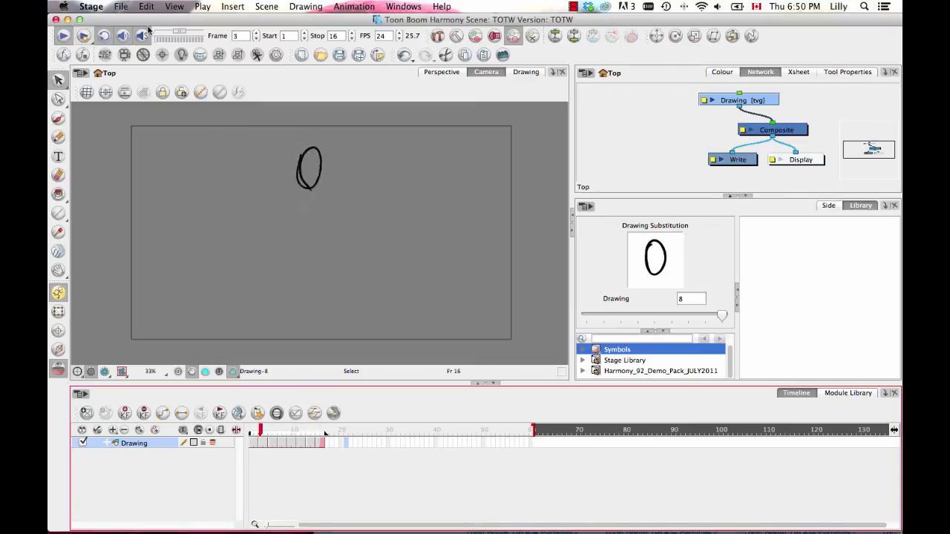
key(Return)
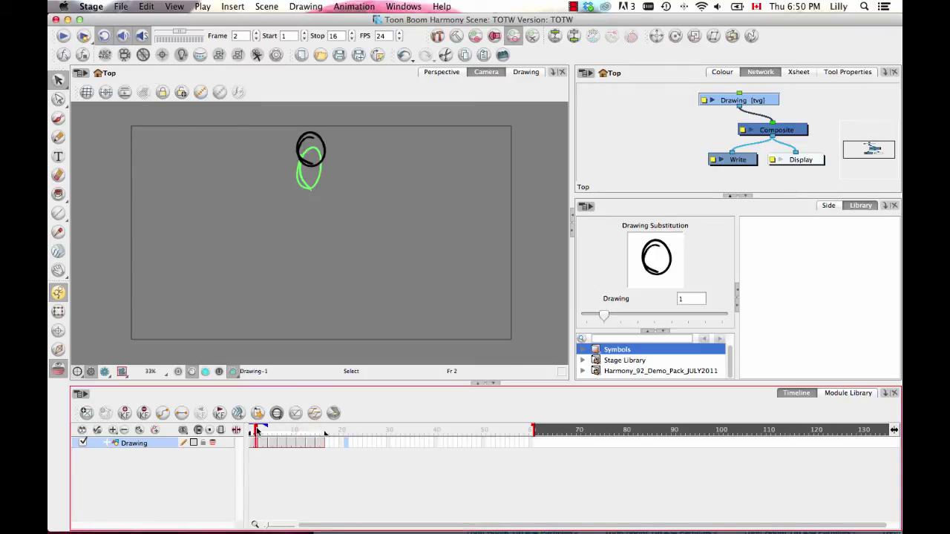
Step: Select the ball drawing at frame 5 and move it slightly up, closer to the previous ball position
drag(257, 431, 259, 431)
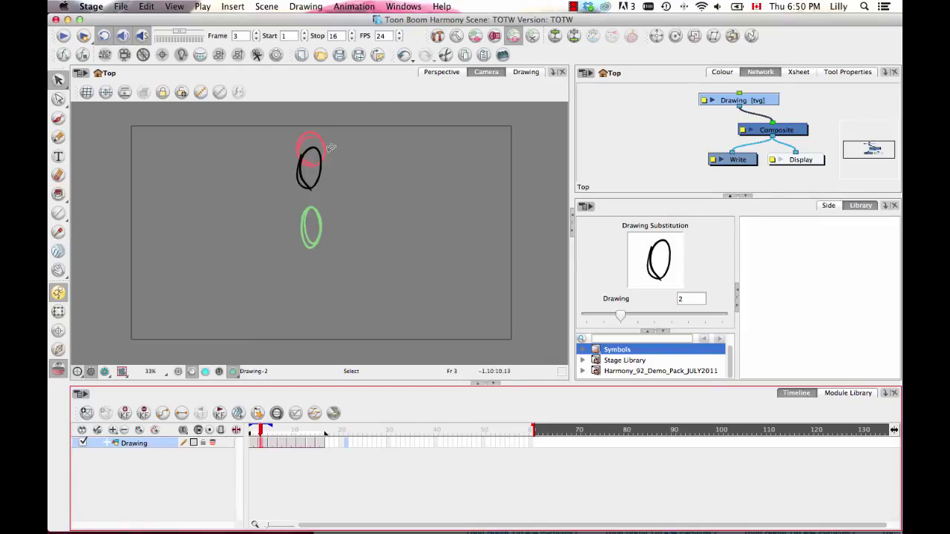
drag(266, 435, 271, 434)
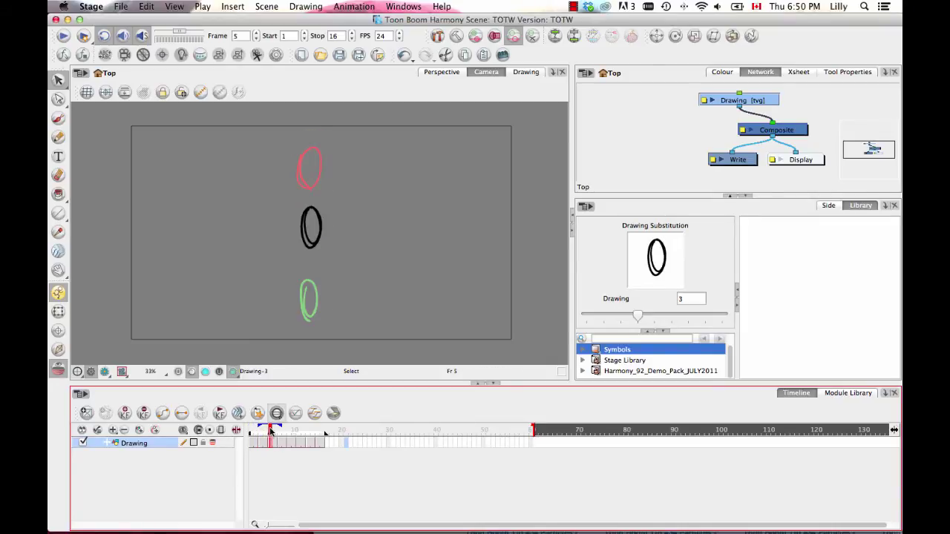
click(318, 222)
drag(322, 221, 321, 209)
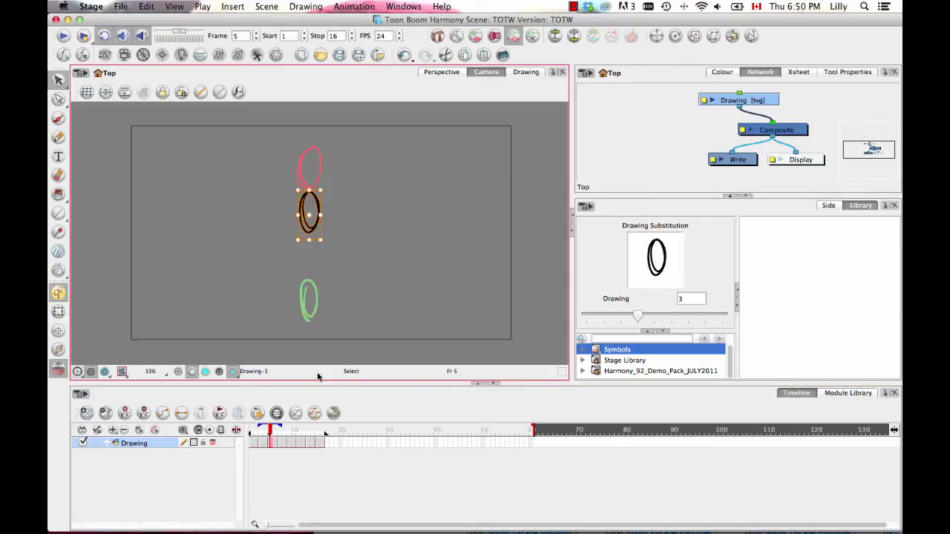
Step: Select the ball drawing at frame 14, move it slightly up toward the next ball position, and play the bounce
click(317, 431)
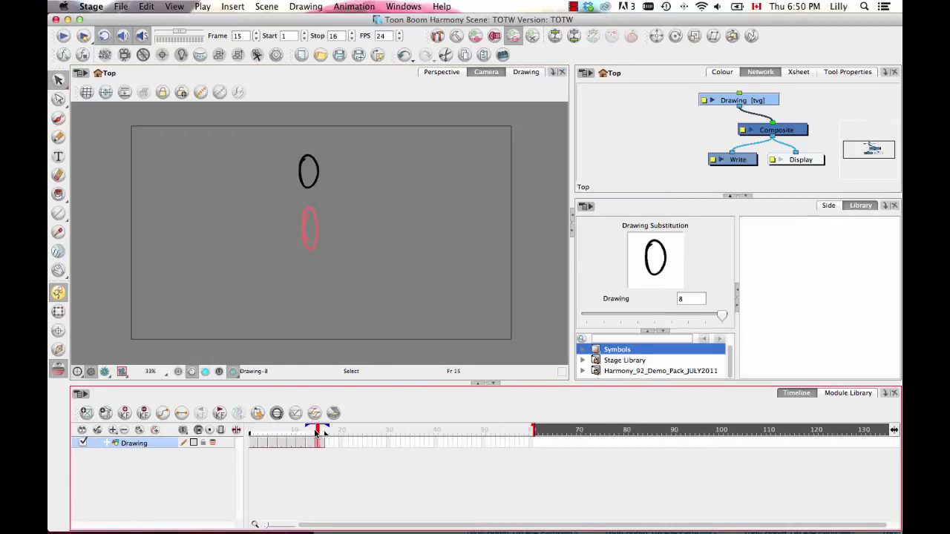
click(312, 432)
mouse_move(342, 205)
mouse_down()
mouse_move(327, 264)
mouse_move(312, 188)
mouse_up()
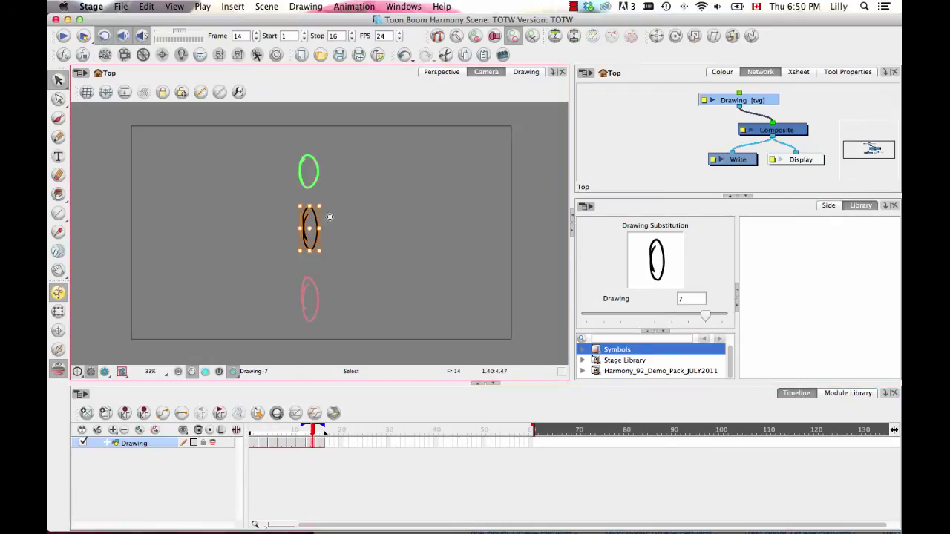
drag(315, 222, 314, 211)
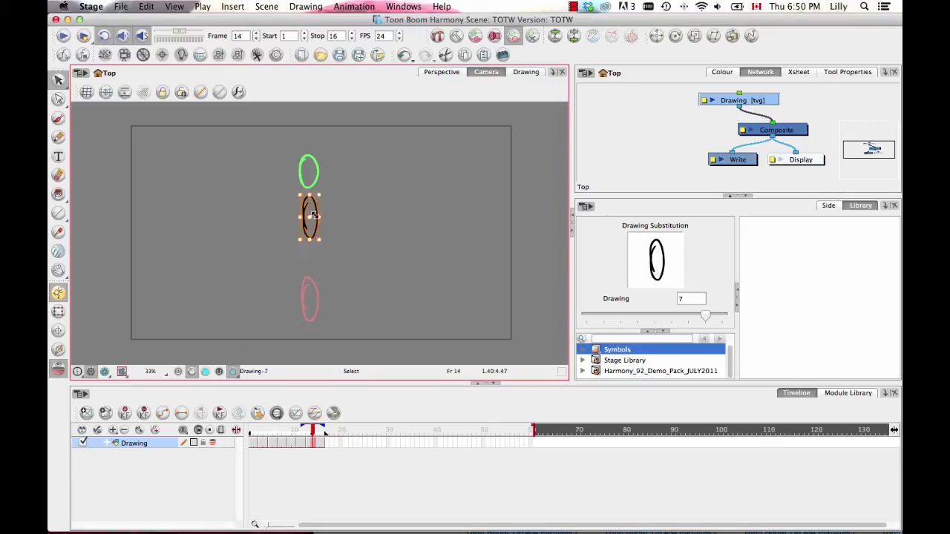
click(63, 36)
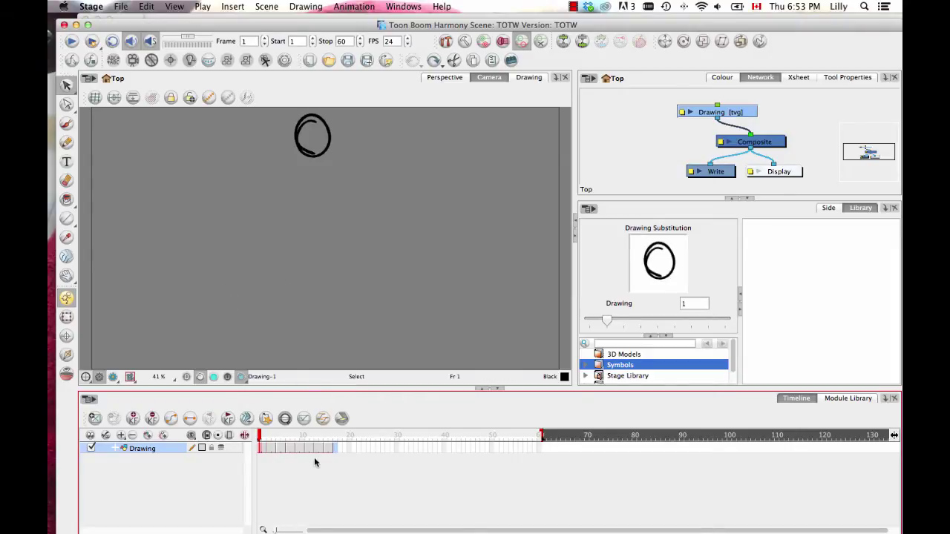
Step: Select the cells of frames 1 to 16 on the Drawing layer and copy them from the timeline
click(349, 446)
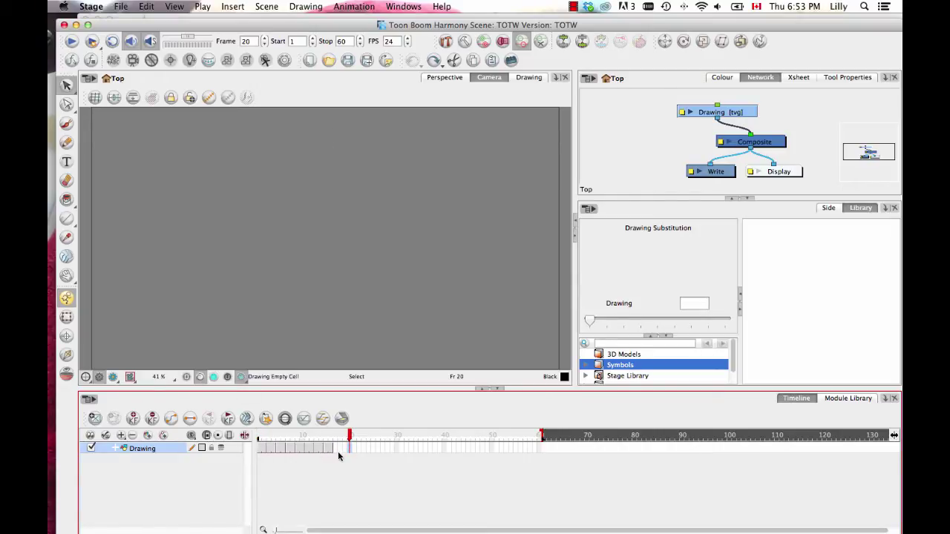
click(365, 448)
drag(329, 448, 250, 450)
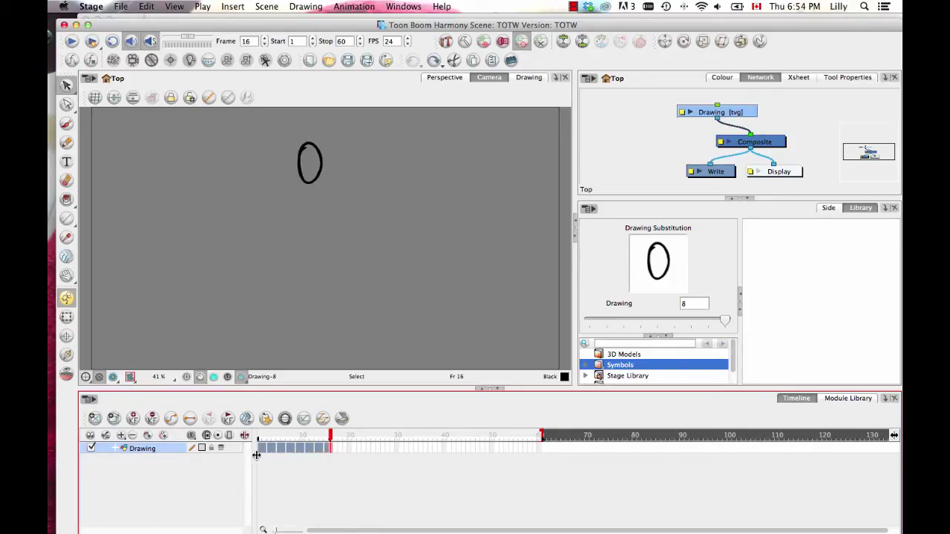
click(343, 448)
click(261, 448)
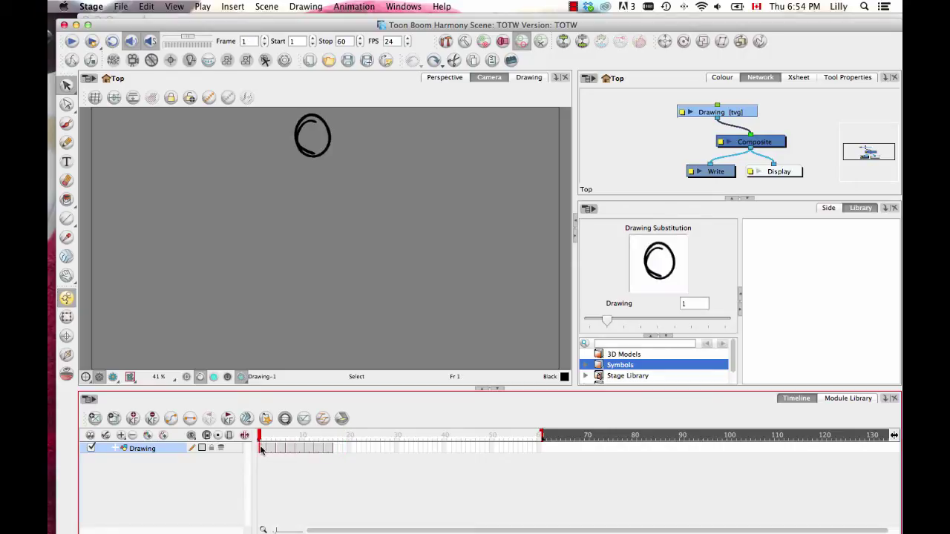
shift+click(331, 448)
right_click(323, 447)
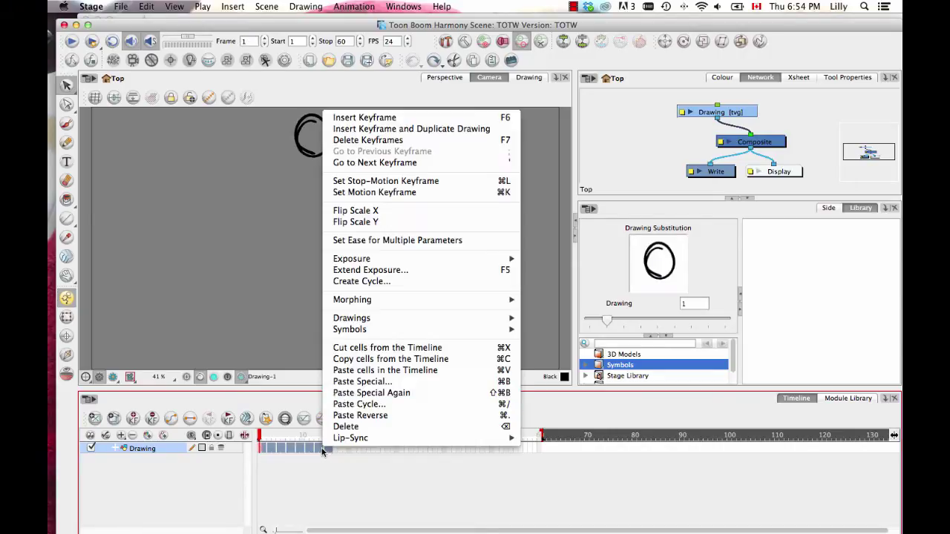
click(421, 359)
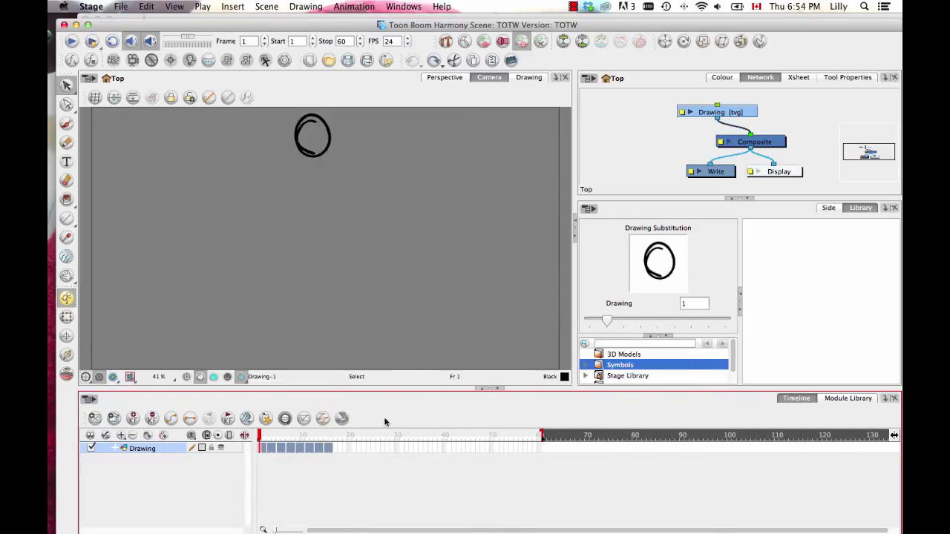
Step: Paste the copied cells as a cycle at frame 17 with 10 cycles and the Normal (forward) cycle type
click(336, 448)
right_click(336, 452)
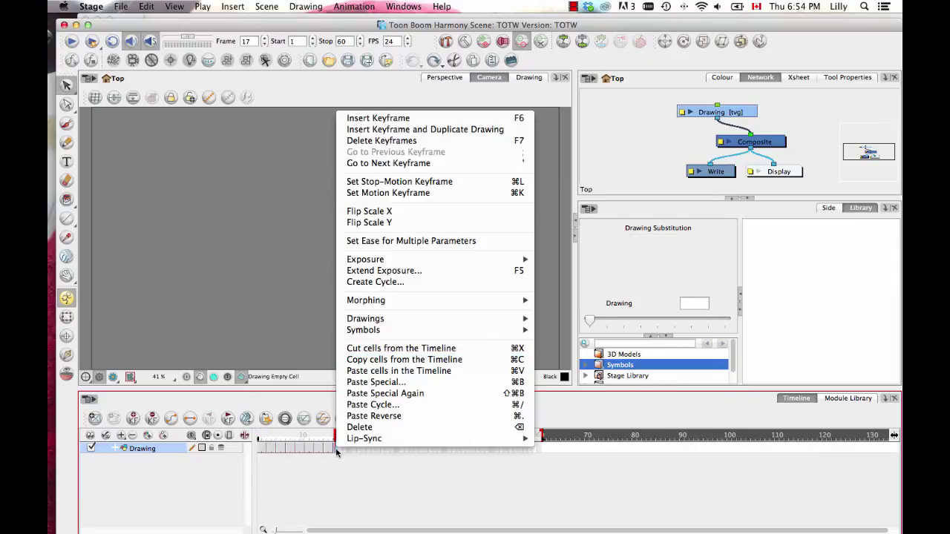
click(372, 405)
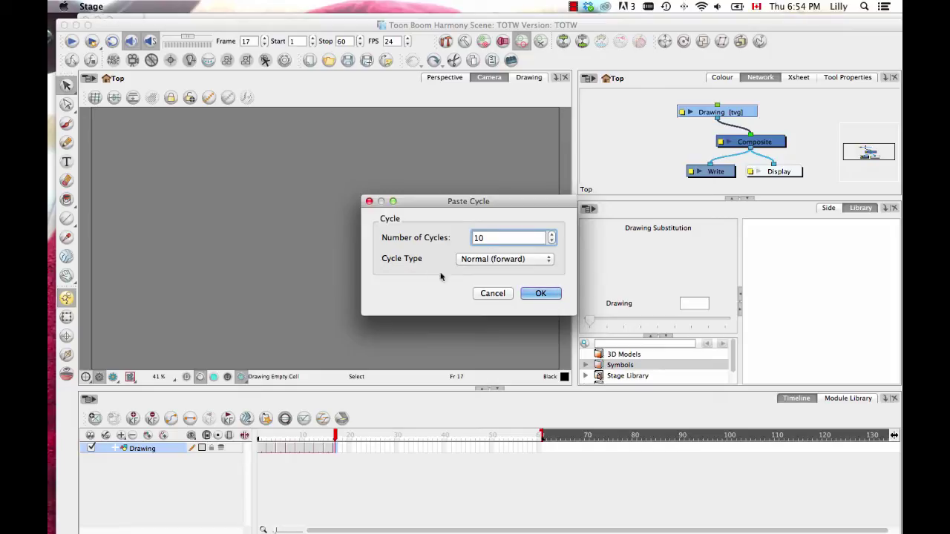
click(494, 258)
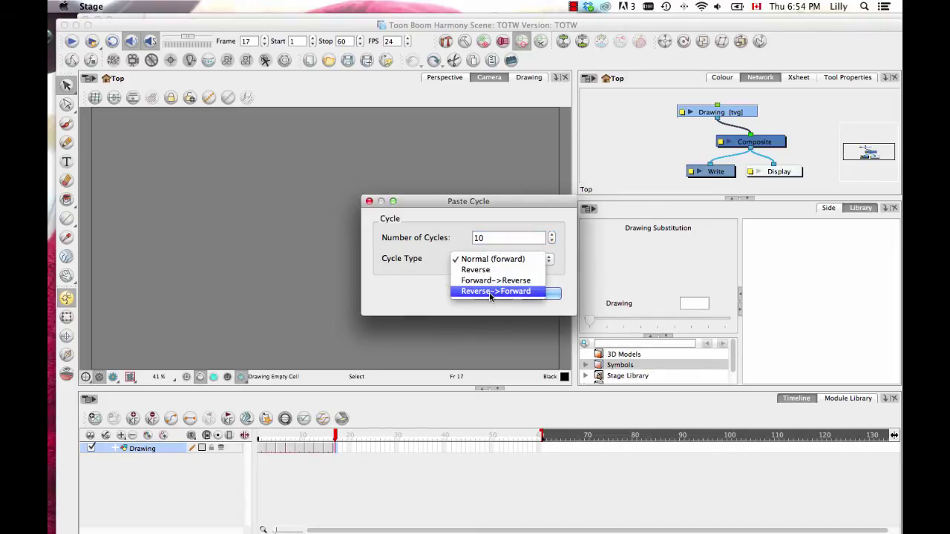
click(434, 295)
click(493, 259)
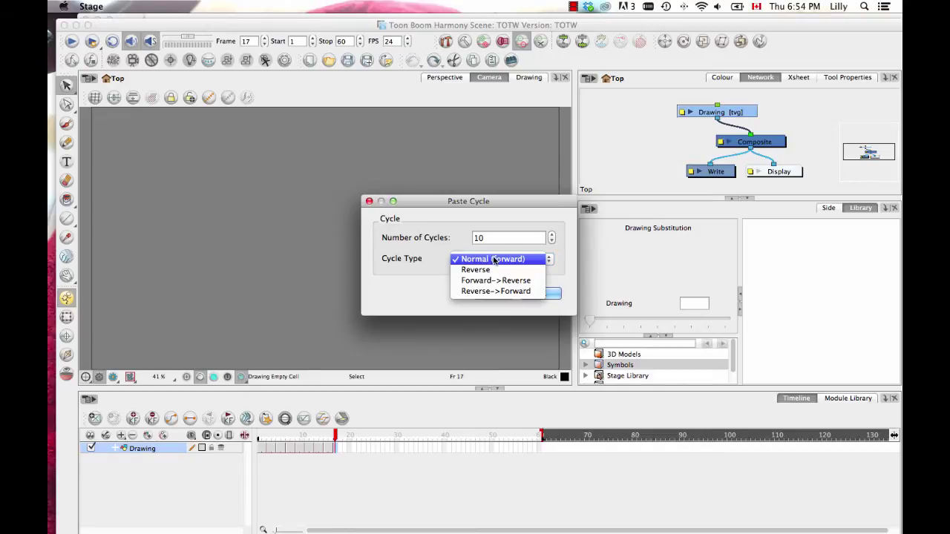
click(535, 257)
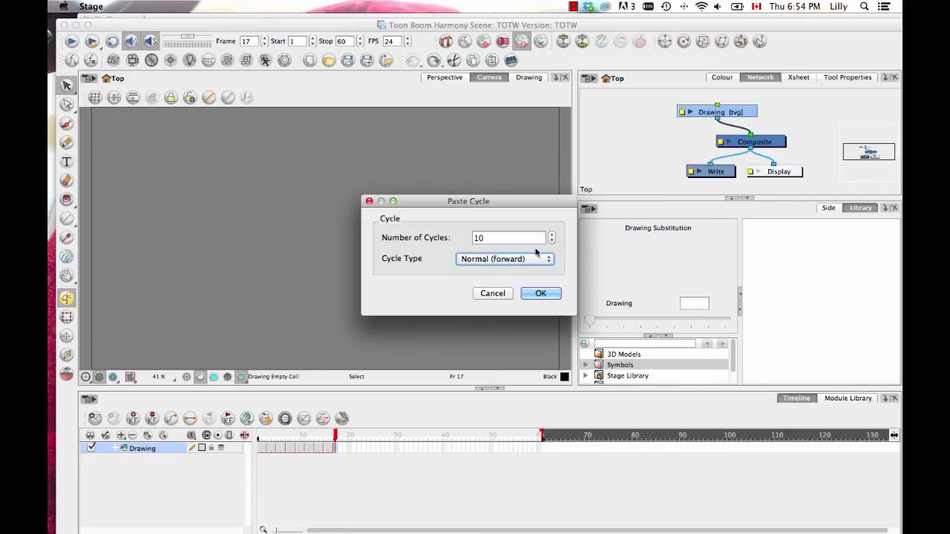
click(540, 294)
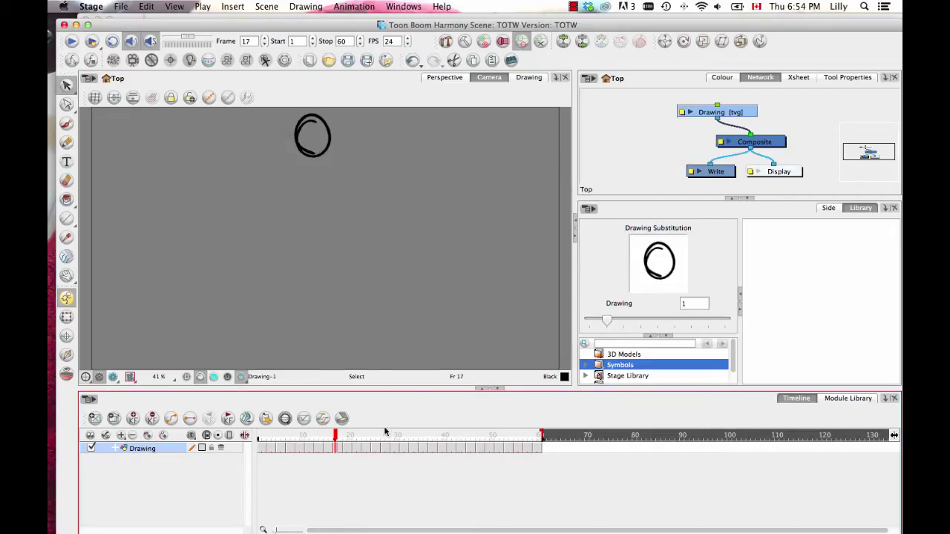
Step: Check the repeated bounce at frames 1 and 60 and play the whole scene
mouse_move(339, 436)
mouse_down()
mouse_move(369, 436)
mouse_move(259, 437)
mouse_up()
click(538, 436)
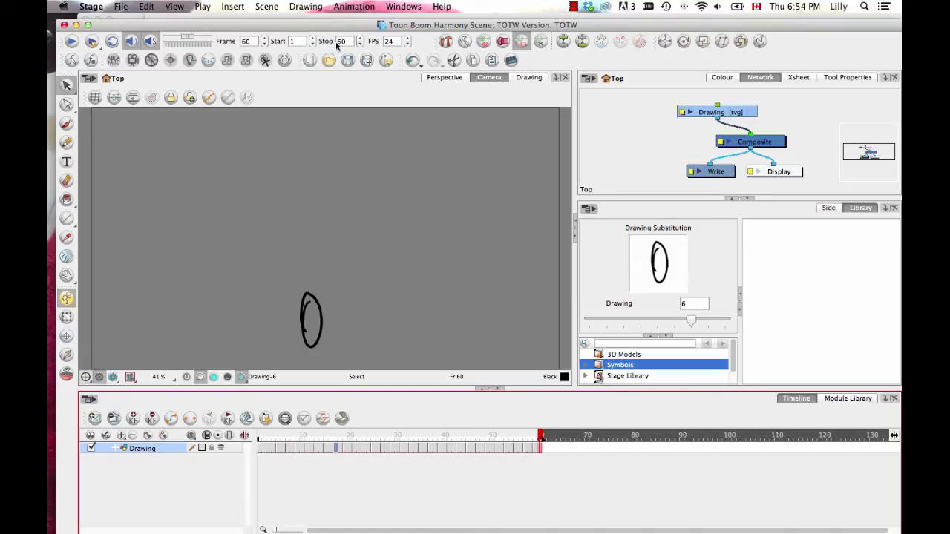
click(71, 41)
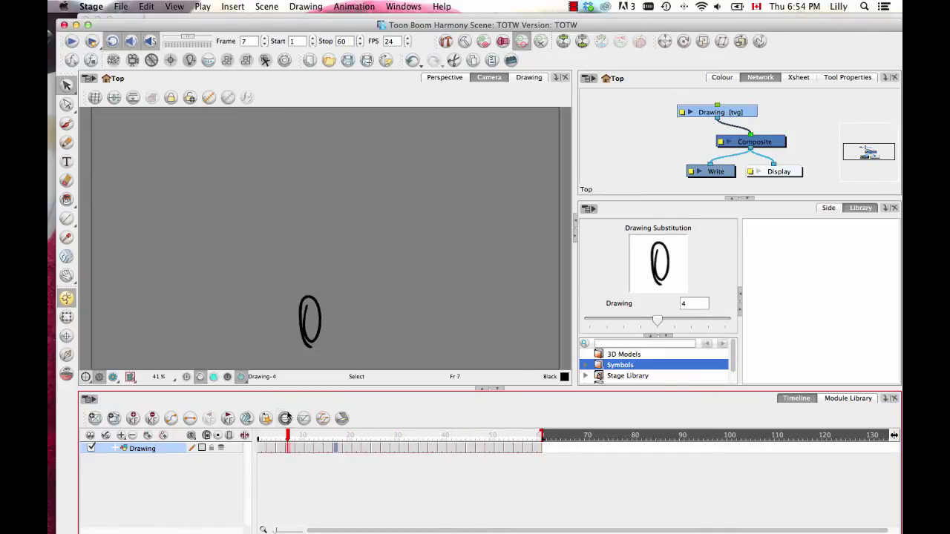
Step: Scrub through the first bounce cycle from frame 1 to frame 17 and return to frame 1
click(297, 449)
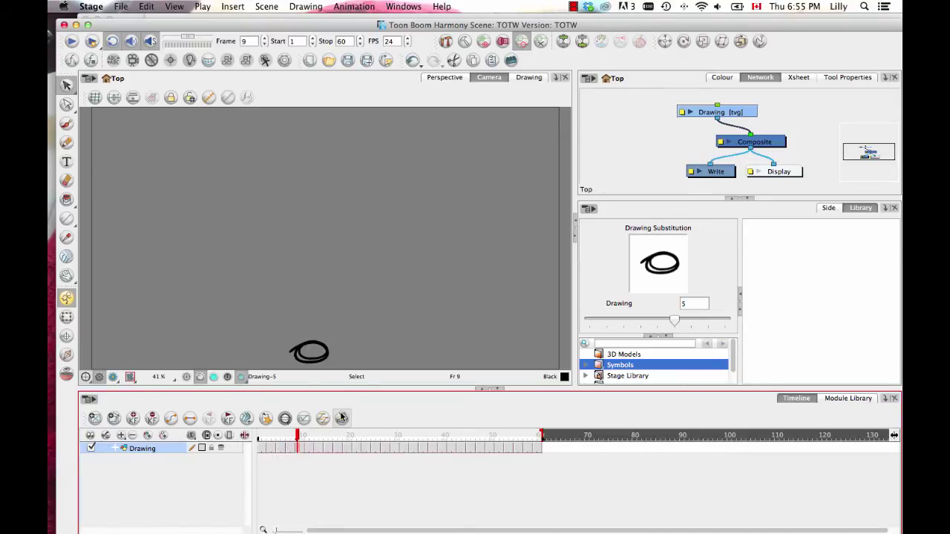
drag(297, 436, 257, 436)
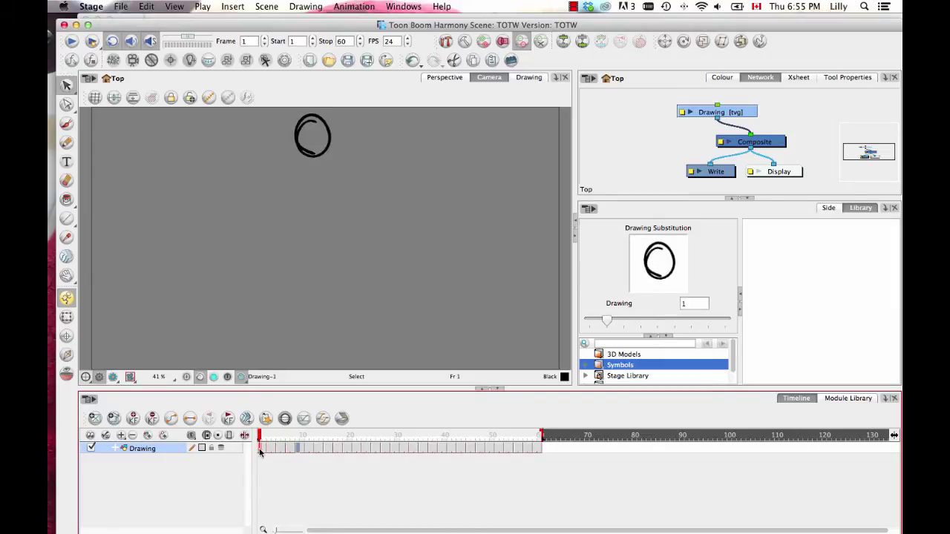
click(260, 451)
drag(262, 439, 335, 444)
click(260, 440)
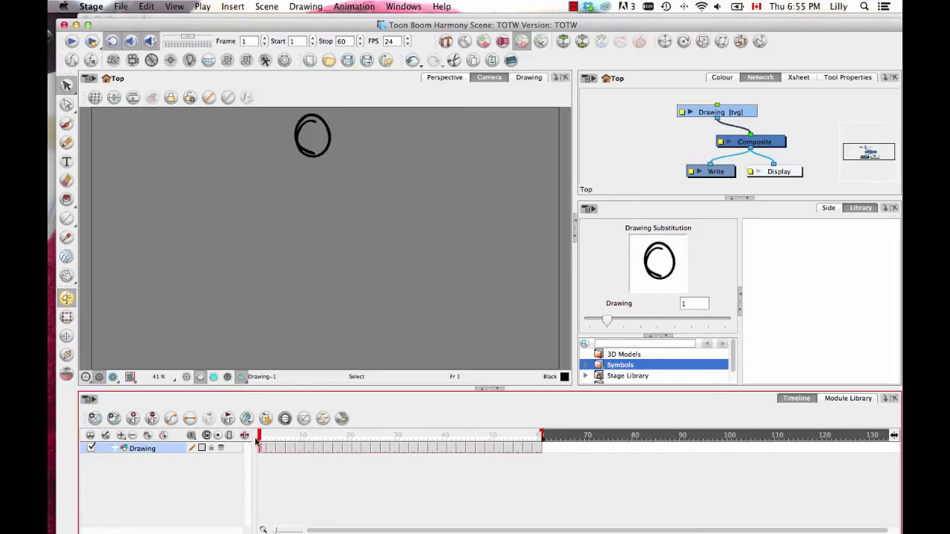
Step: Fill the inside of the ball on frame 1 with the Red swatch using the Paint tool
click(303, 254)
click(66, 199)
click(103, 198)
click(722, 77)
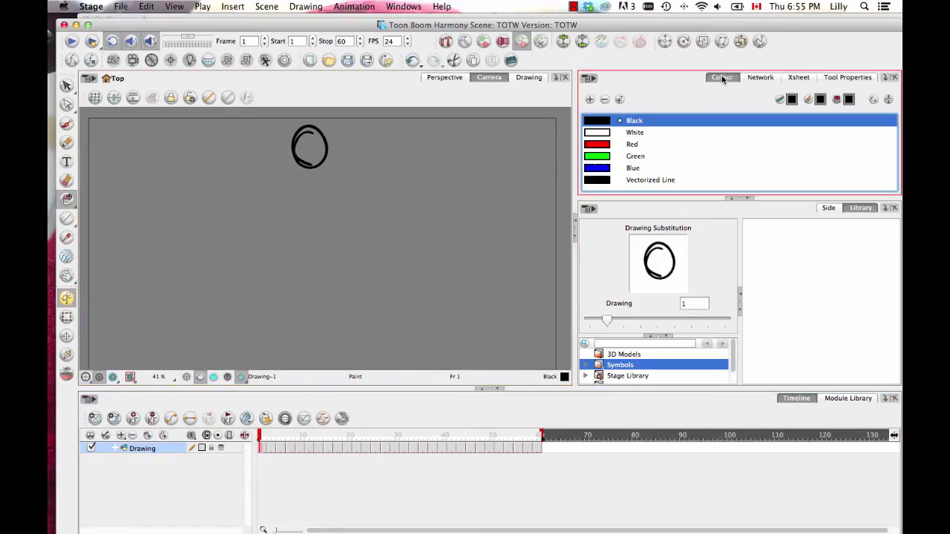
click(628, 144)
click(309, 147)
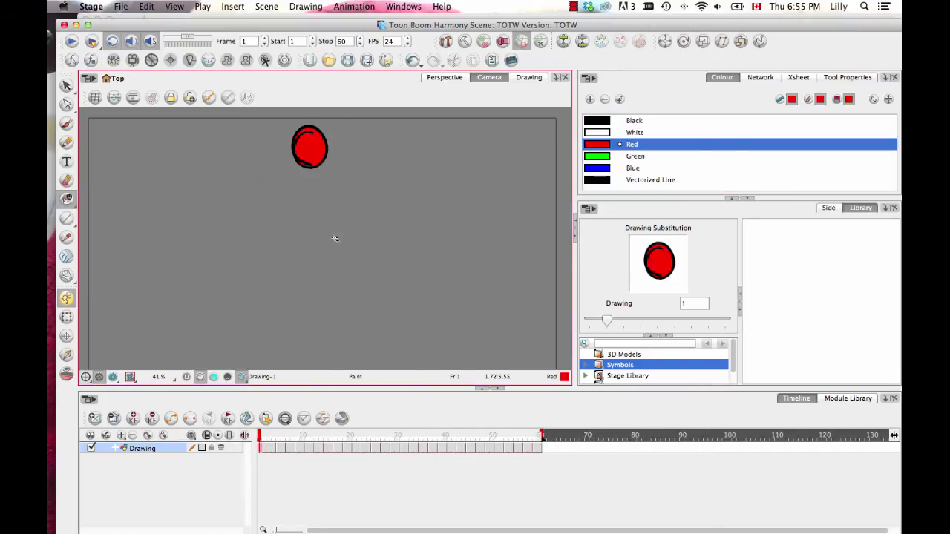
Step: Fill the ball with Red on drawings 2 to 8 of the bounce cycle and play the scene
key(g)
mouse_move(343, 186)
mouse_down()
mouse_move(282, 149)
mouse_move(348, 187)
mouse_move(325, 186)
mouse_move(329, 196)
mouse_up()
key(g)
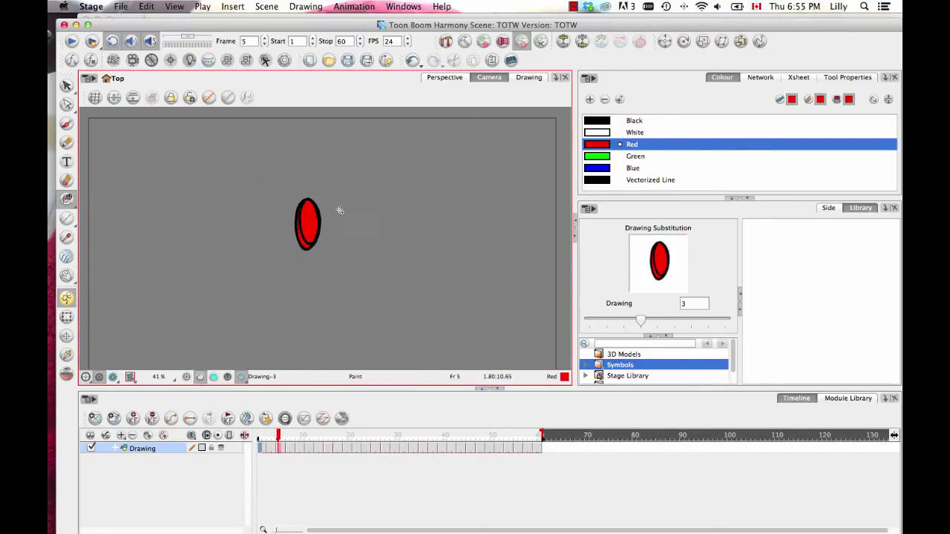
key(g)
mouse_move(269, 276)
mouse_down()
mouse_move(293, 371)
mouse_move(314, 254)
mouse_up()
key(g)
mouse_move(278, 289)
mouse_down()
mouse_move(352, 276)
mouse_move(363, 320)
mouse_move(347, 293)
mouse_up()
key(g)
key(g)
mouse_move(343, 231)
mouse_down()
mouse_move(296, 263)
mouse_move(333, 169)
mouse_move(346, 221)
mouse_up()
key(g)
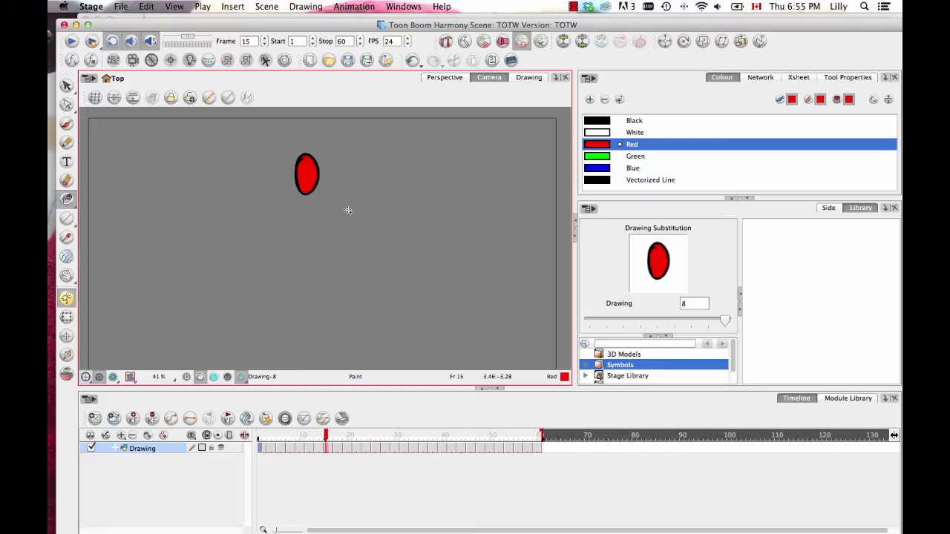
key(g)
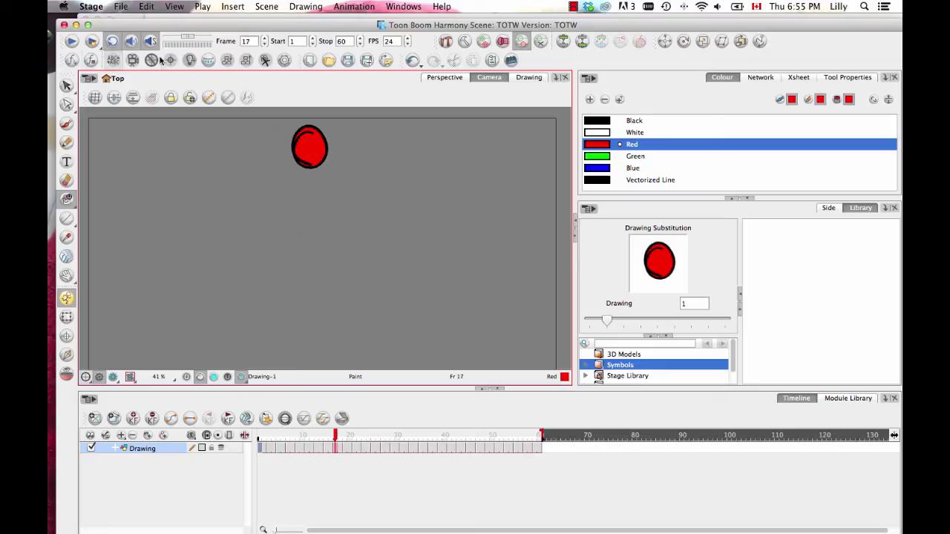
click(77, 40)
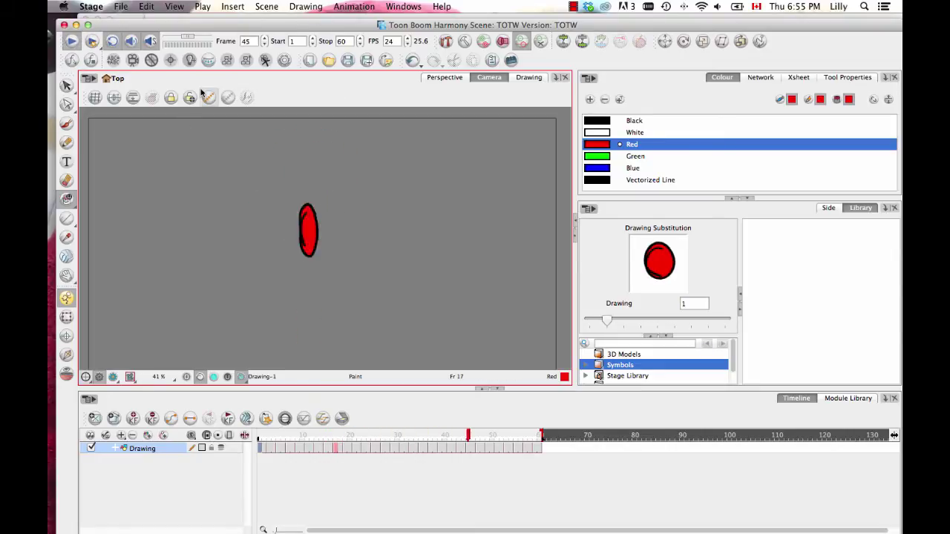
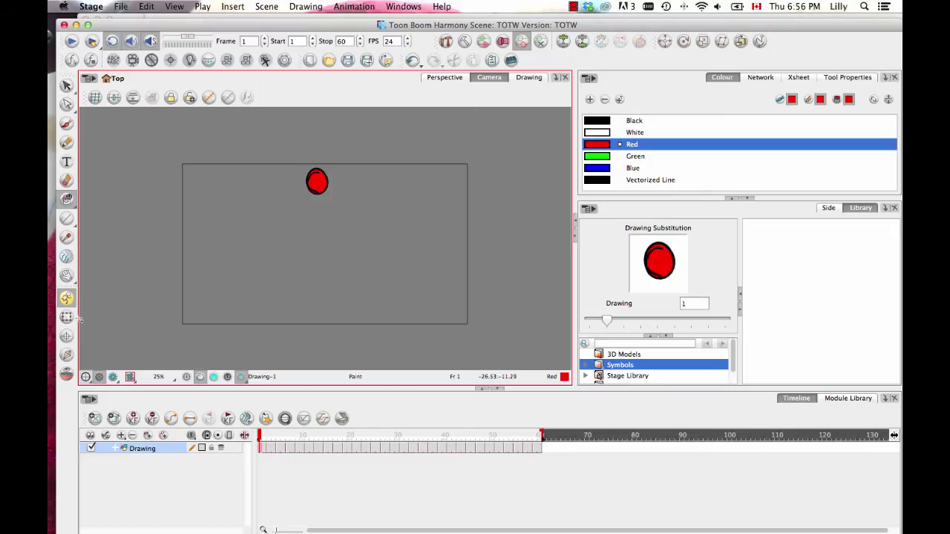
Step: Animate the ball with the Transform tool from the camera frame's left edge at frame 1 to just past centre at frame 60, and play it
click(66, 318)
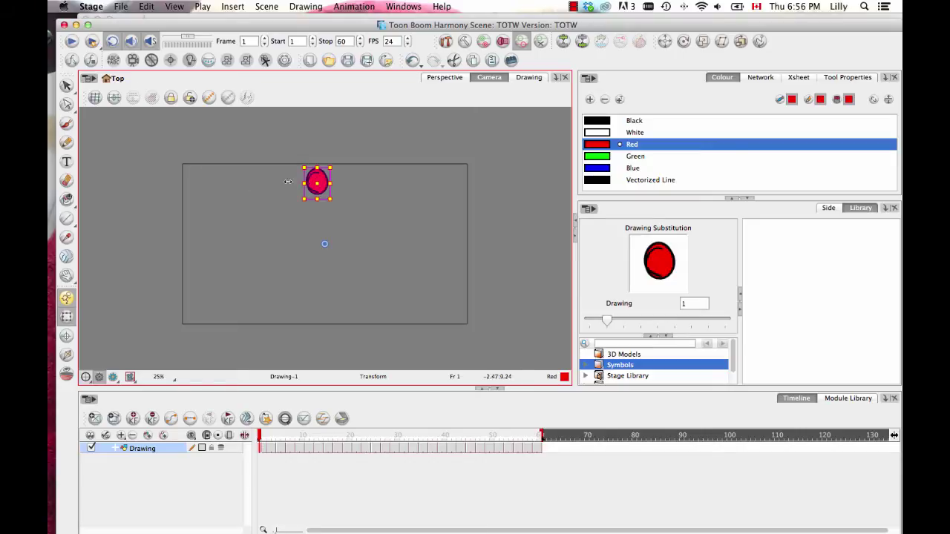
drag(314, 199, 202, 201)
drag(260, 438, 540, 438)
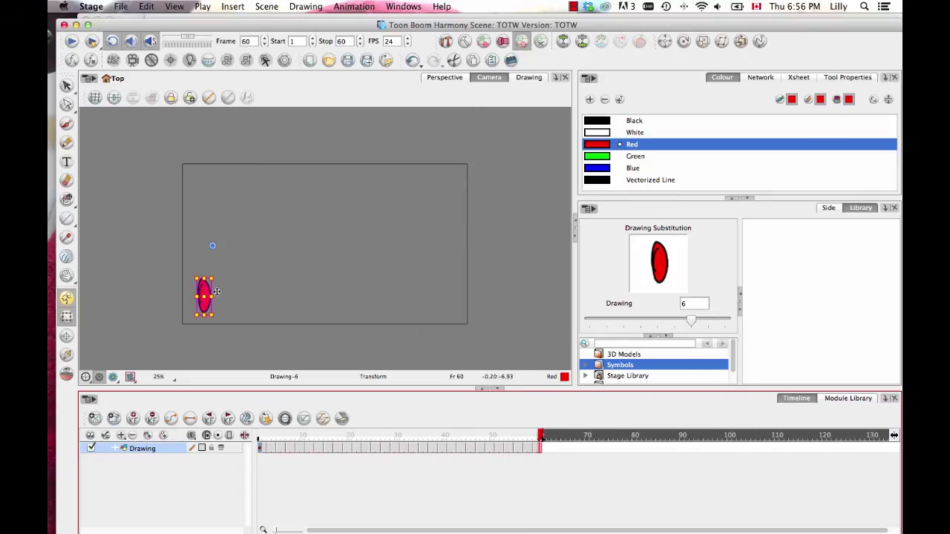
drag(197, 291, 328, 292)
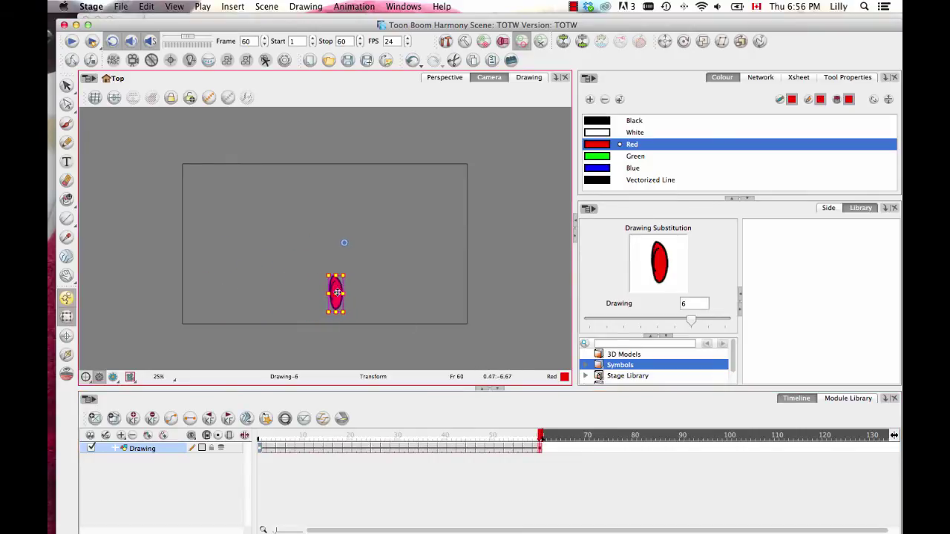
click(72, 41)
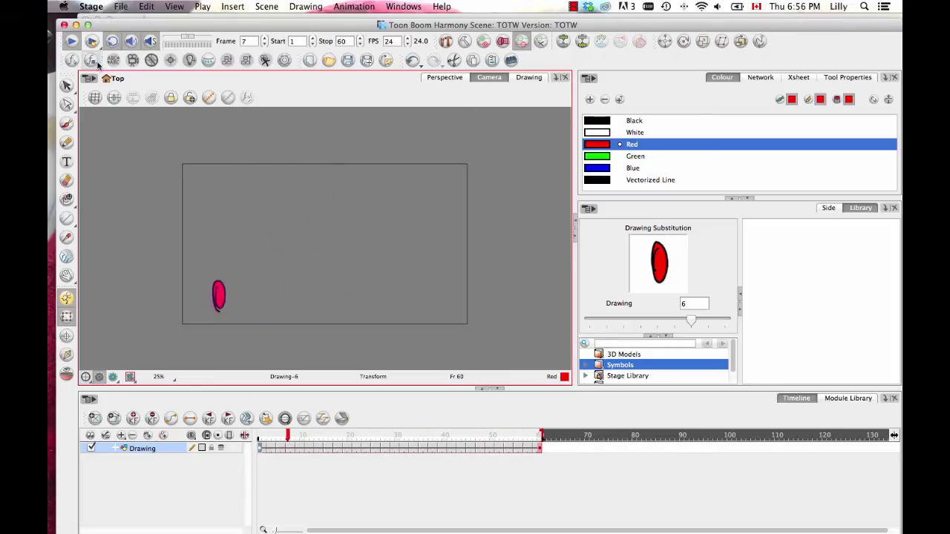
click(71, 41)
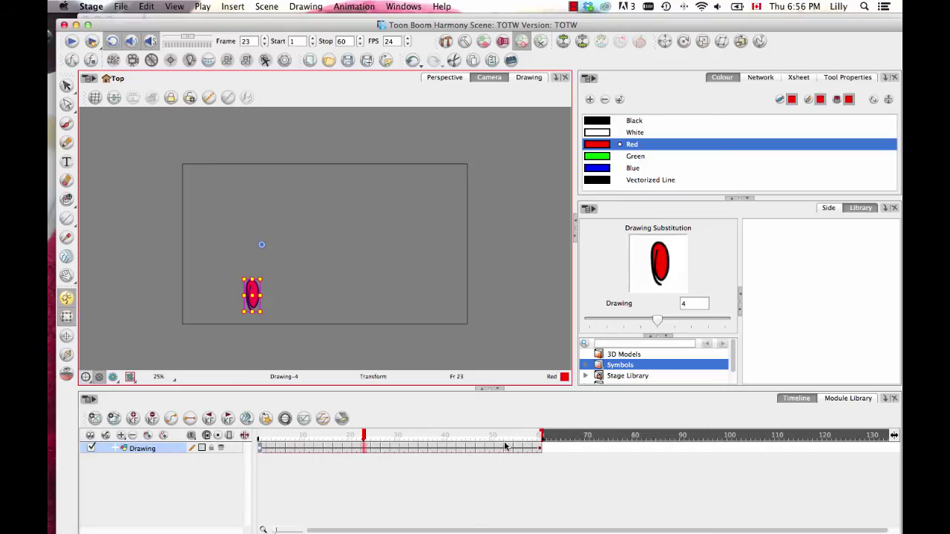
Step: Try to move the Drawing layer's frame 60 keyframe to frame 30, check the neighbouring frames, and undo the move
click(542, 448)
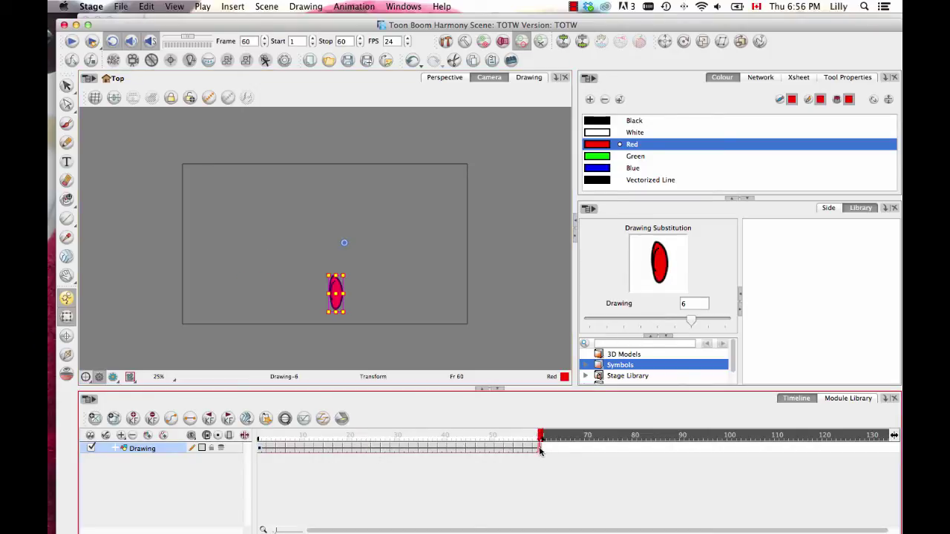
drag(543, 448, 398, 453)
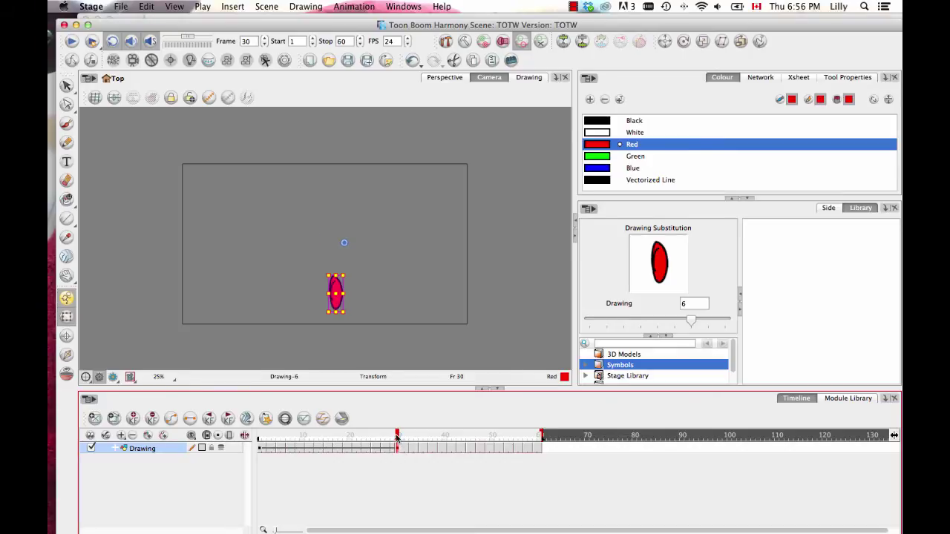
key(comma)
key(comma)
key(comma)
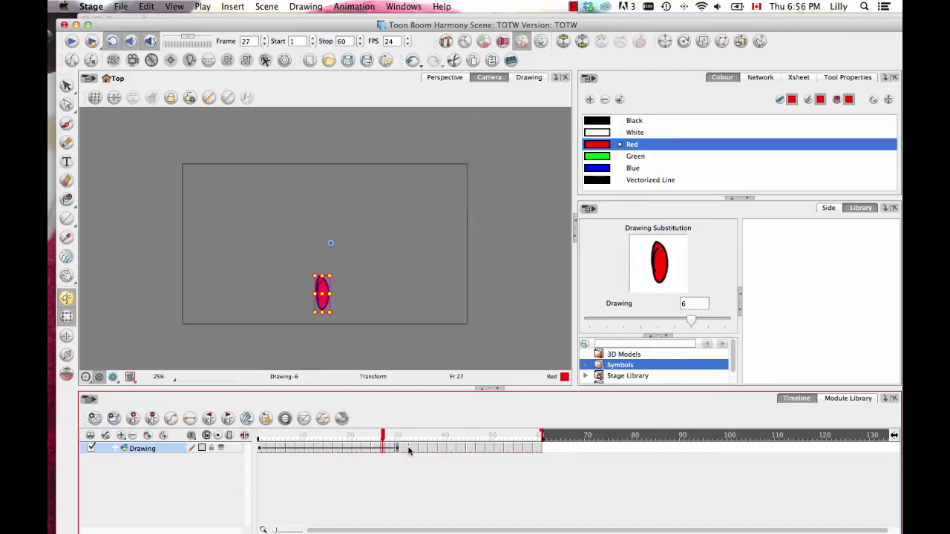
click(409, 452)
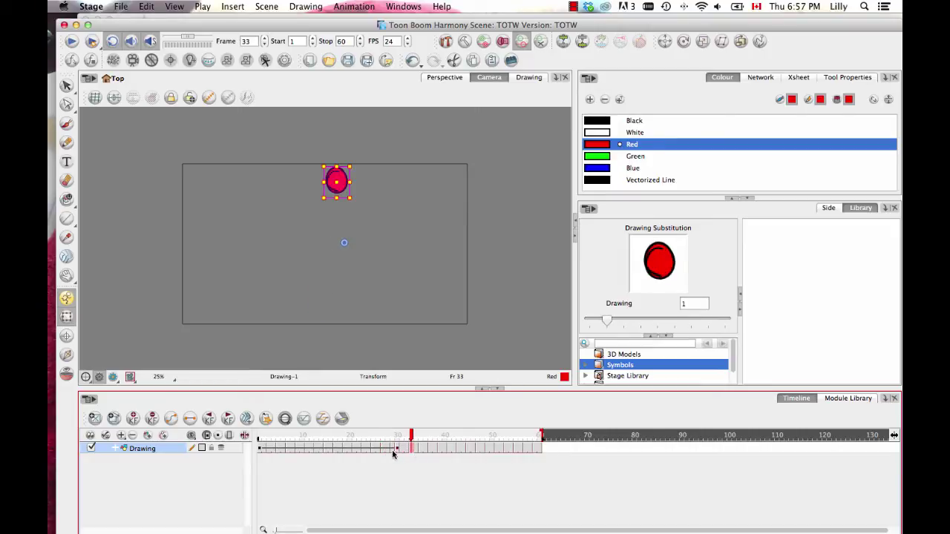
click(394, 449)
mouse_move(396, 449)
mouse_down()
mouse_move(406, 444)
mouse_move(397, 449)
mouse_up()
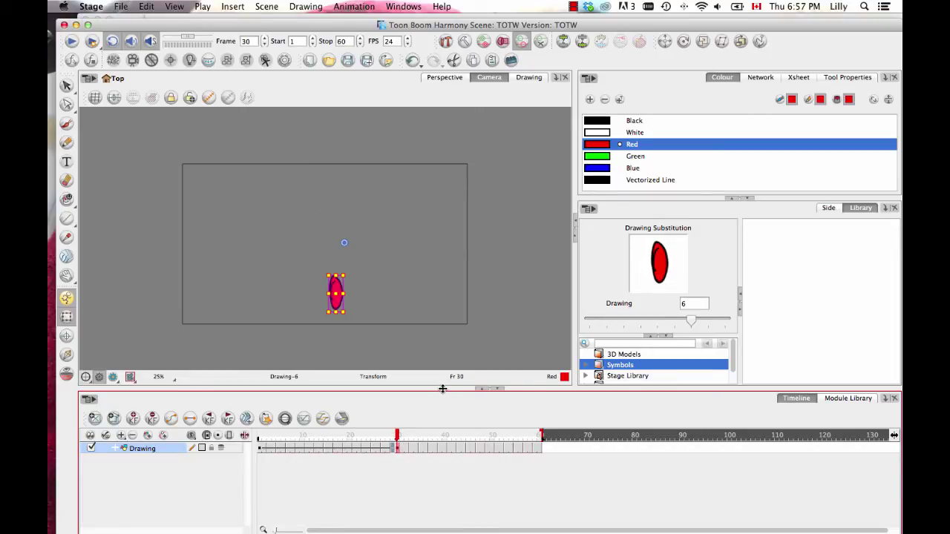
key(super+z)
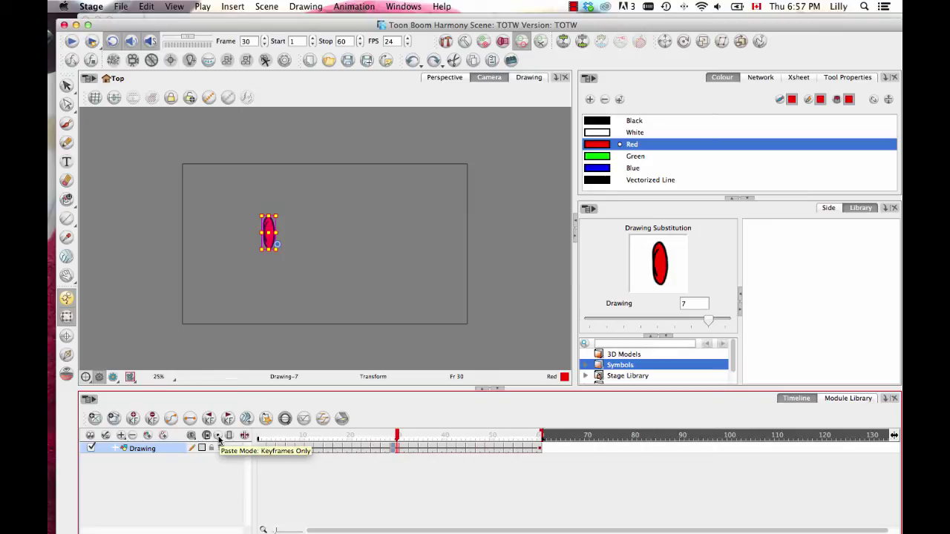
Step: Move only the keyframe from frame 60 to frame 30, keeping the drawing exposures in place, and scrub back to frame 1
click(539, 448)
drag(540, 448, 400, 451)
click(380, 449)
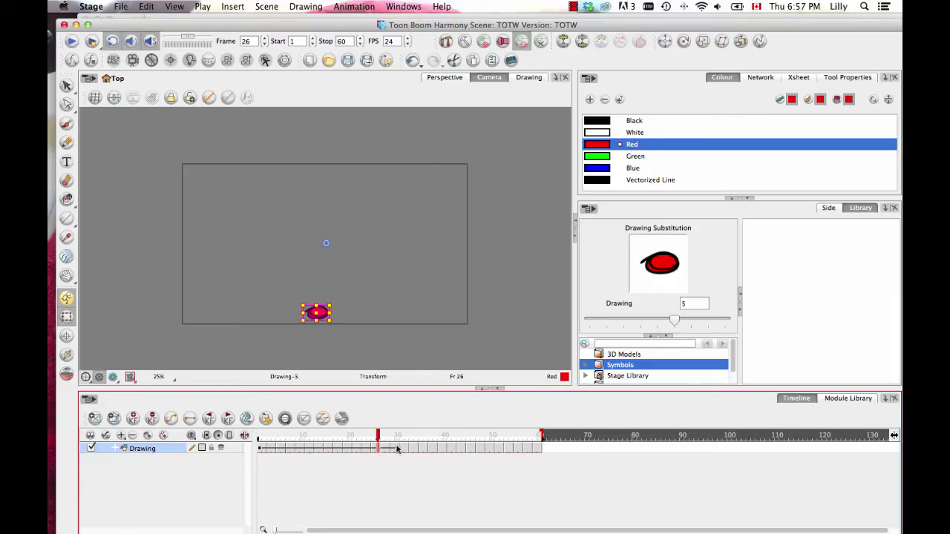
click(392, 438)
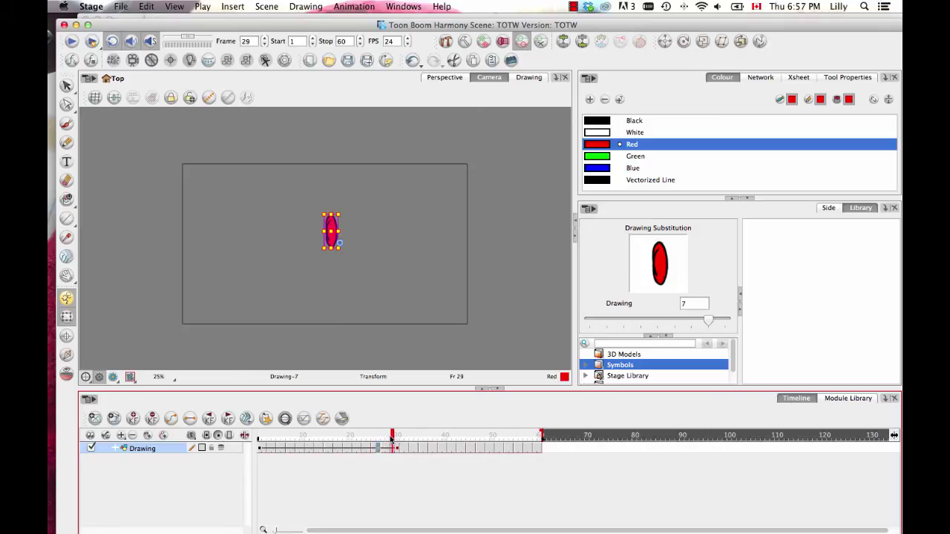
drag(392, 438, 259, 438)
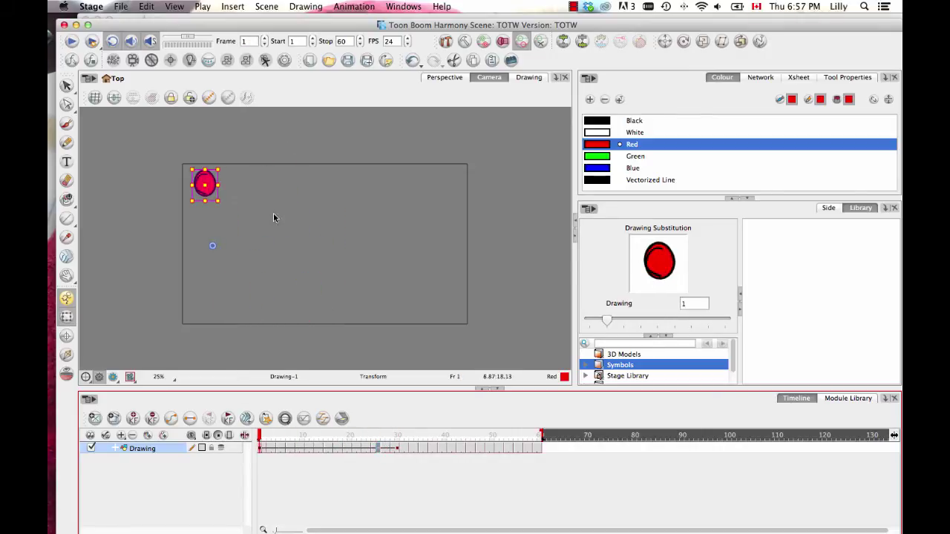
Step: Play the shortened sideways movement, scrub back from frame 26 to frame 1, and deselect the layer
click(72, 41)
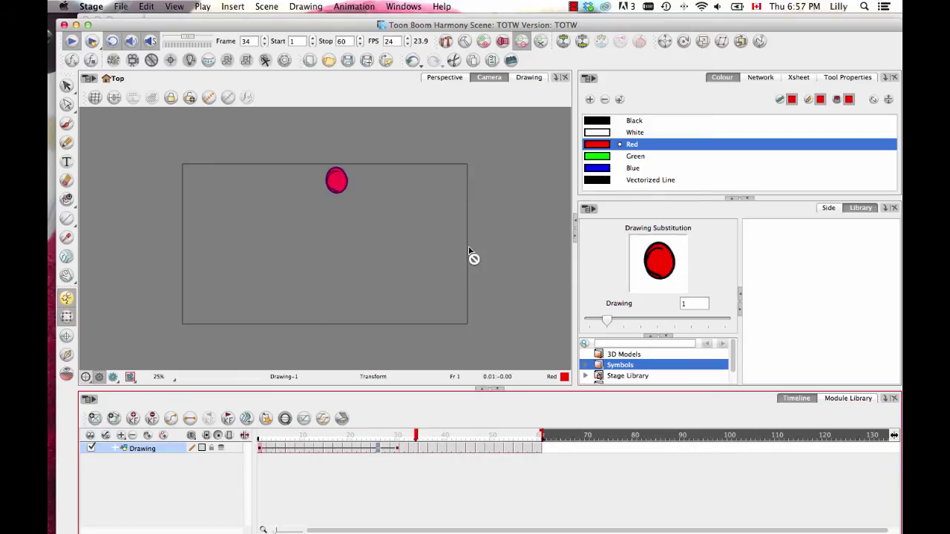
click(71, 42)
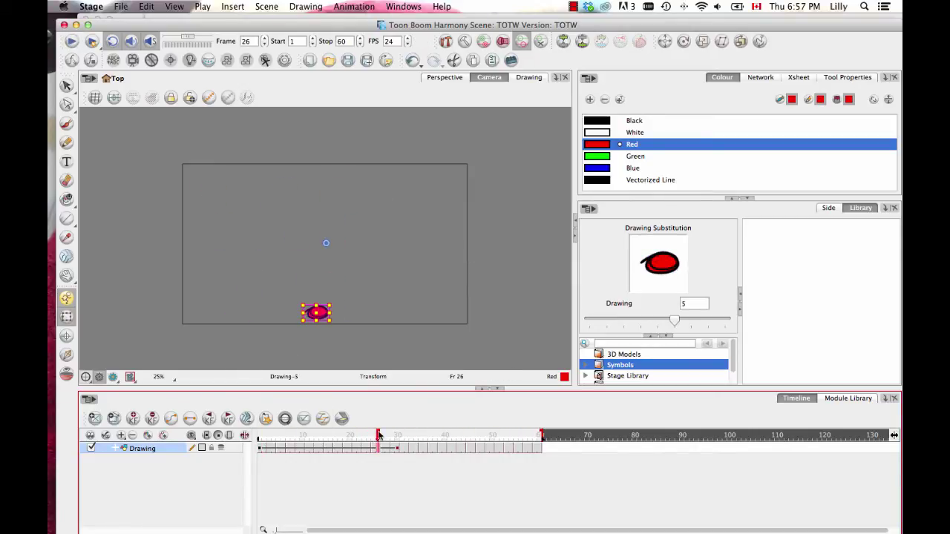
mouse_move(378, 436)
mouse_down()
mouse_move(396, 440)
mouse_move(261, 441)
mouse_up()
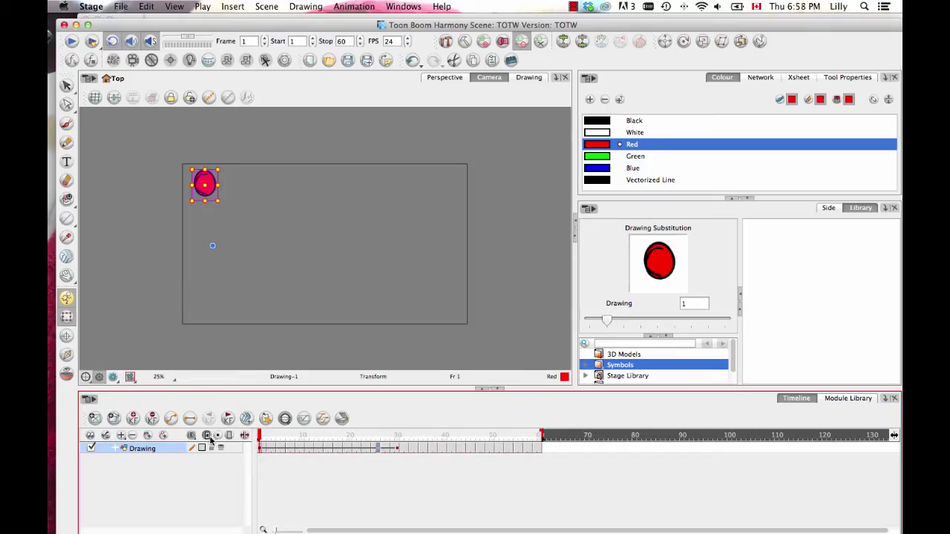
key(Escape)
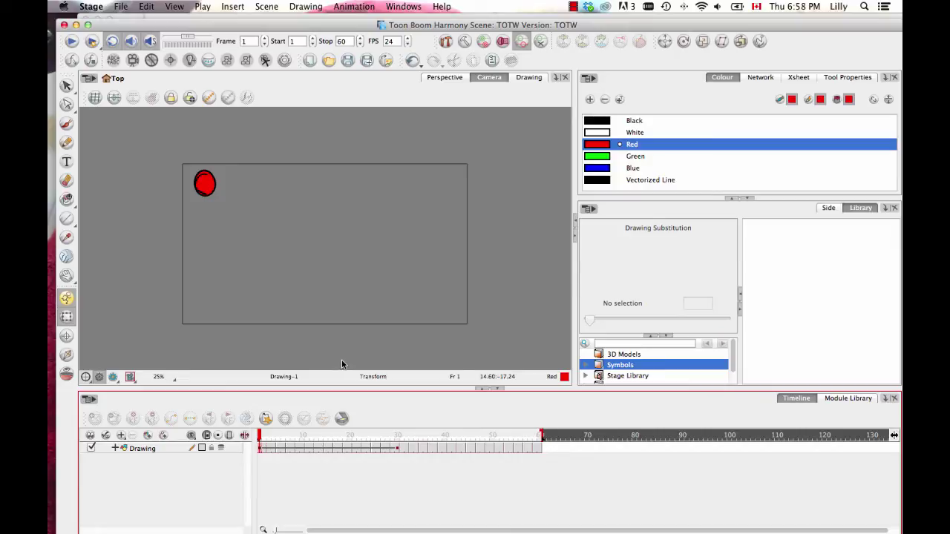
Step: Delete the motion keyframes from frames 1 to 30 of the Drawing layer and go to frame 60
mouse_move(261, 436)
mouse_down()
mouse_move(539, 438)
mouse_move(267, 468)
mouse_up()
drag(398, 447, 242, 449)
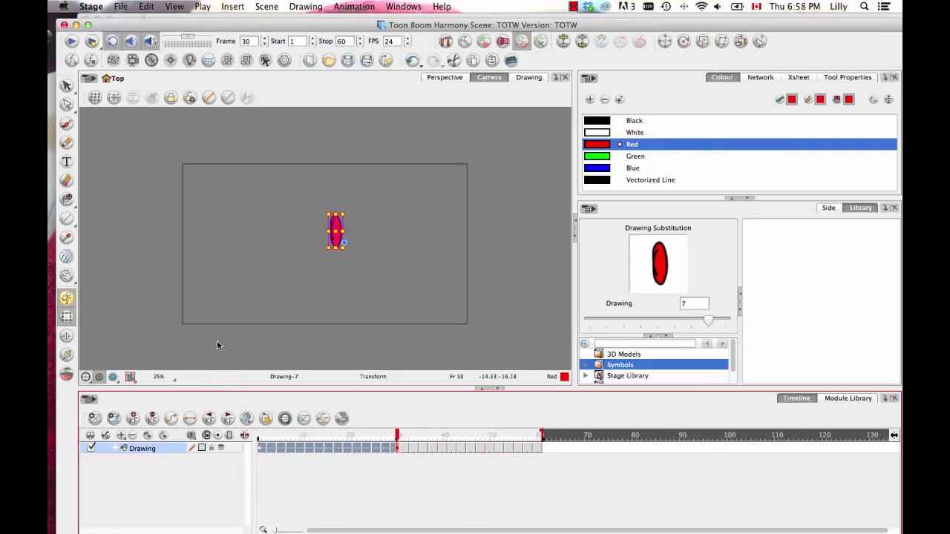
key(Left)
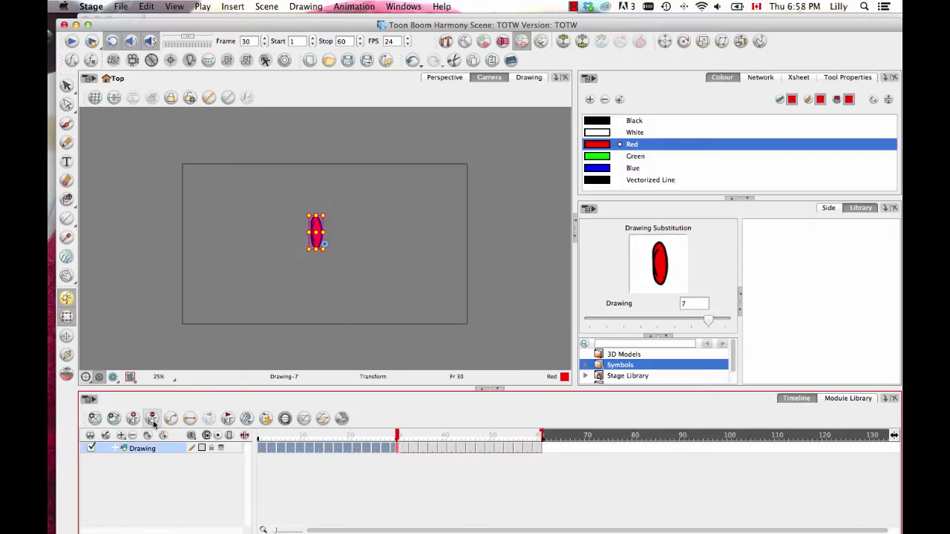
click(166, 504)
mouse_move(397, 435)
mouse_down()
mouse_move(230, 435)
mouse_move(558, 435)
mouse_up()
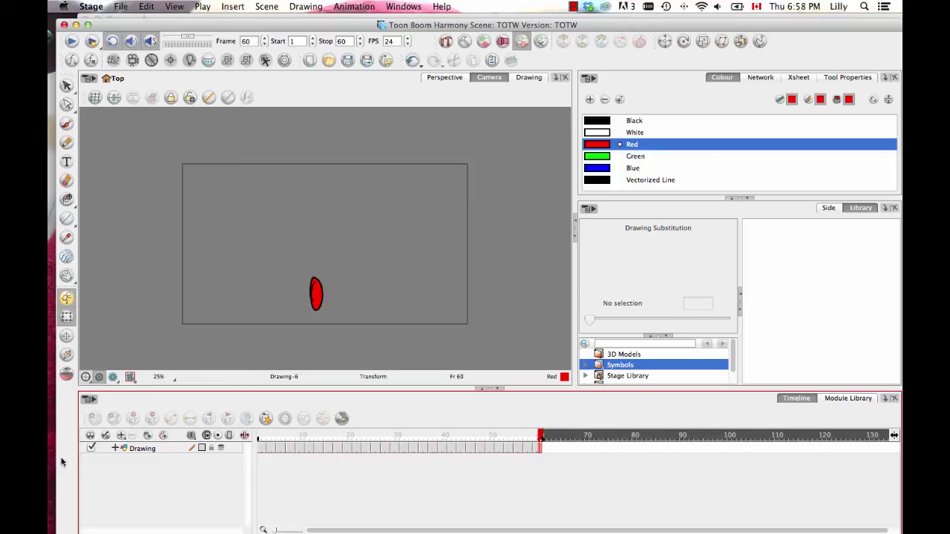
Step: Rename the Drawing layer as Ball
click(141, 451)
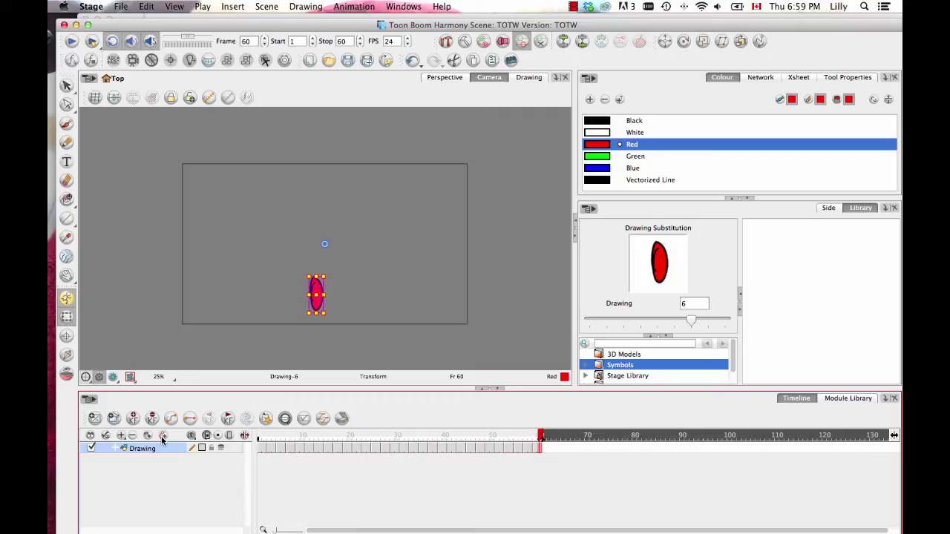
double_click(148, 449)
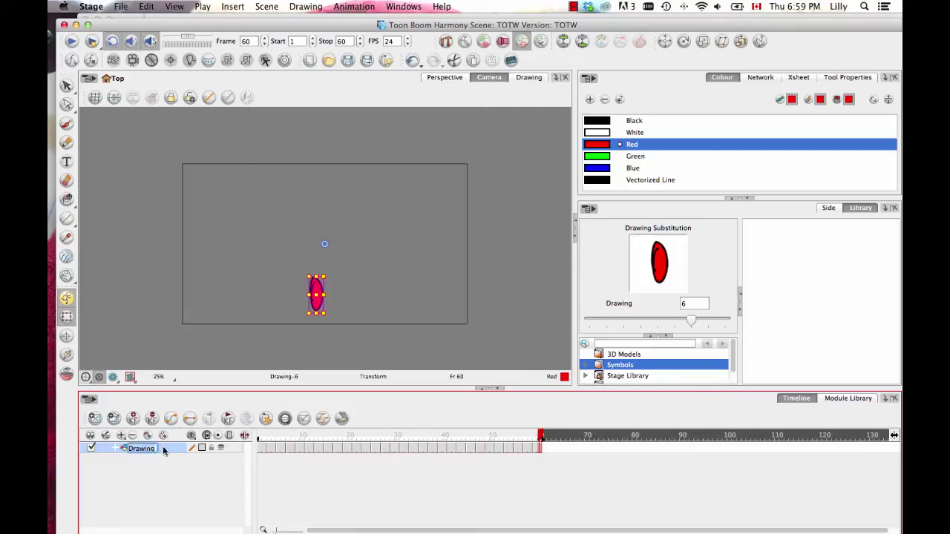
text(Ball)
key(Return)
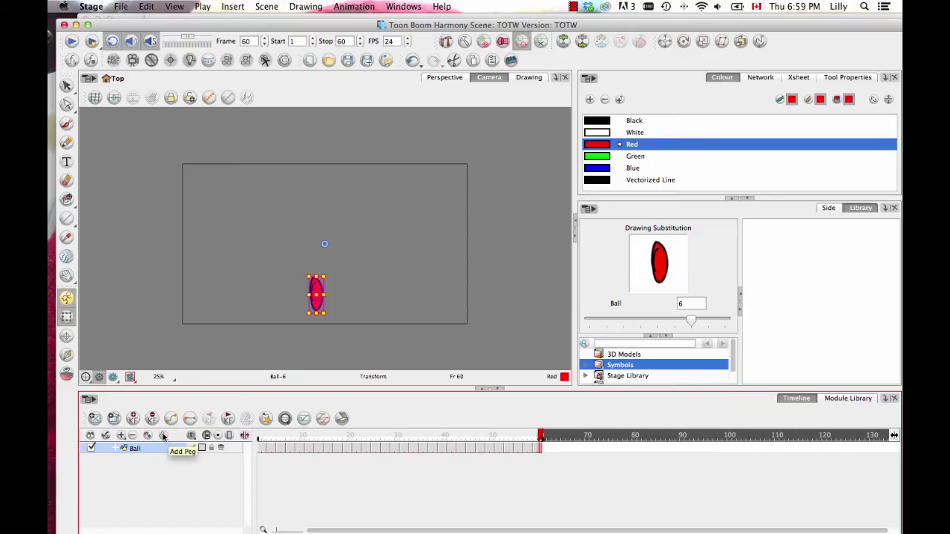
Step: Add a peg to the Ball layer and undo it, and try adding a peg with no layer selected
click(163, 435)
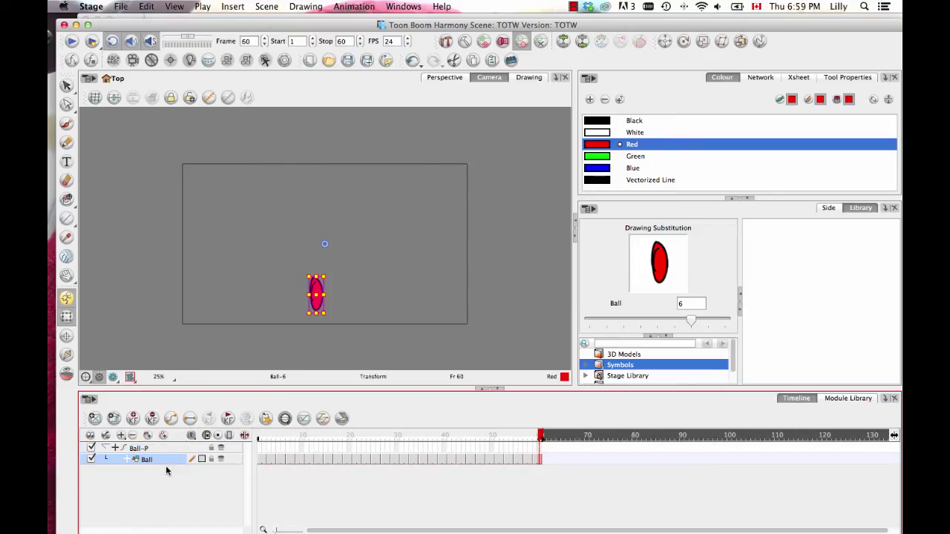
key(super+z)
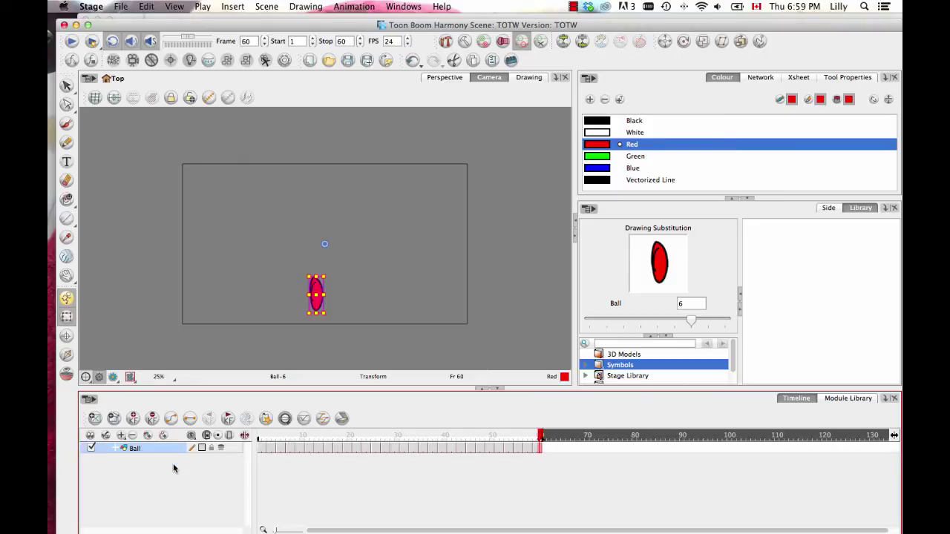
click(170, 473)
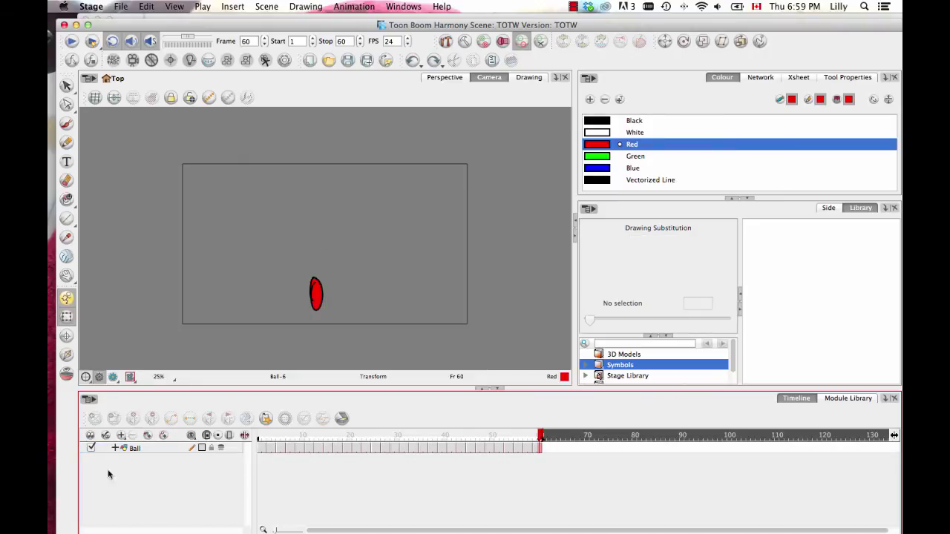
click(164, 435)
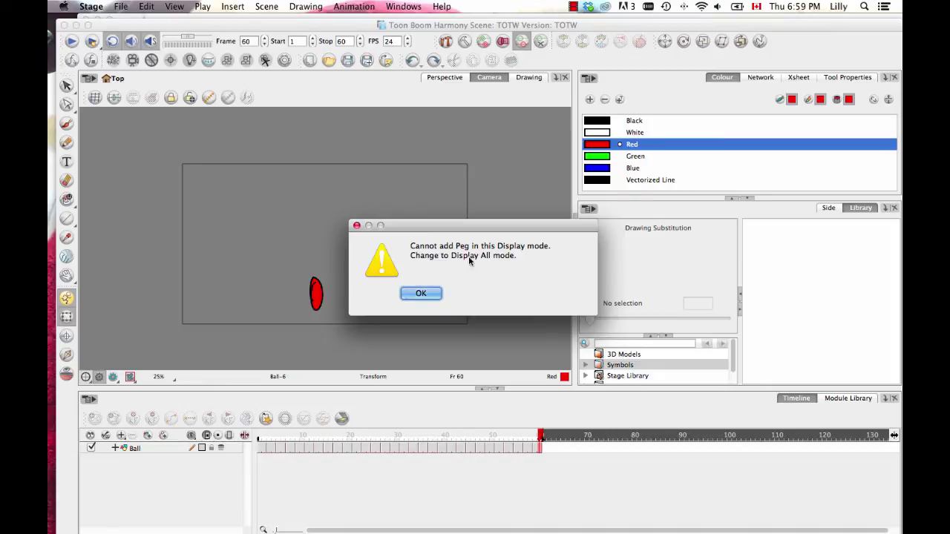
click(416, 293)
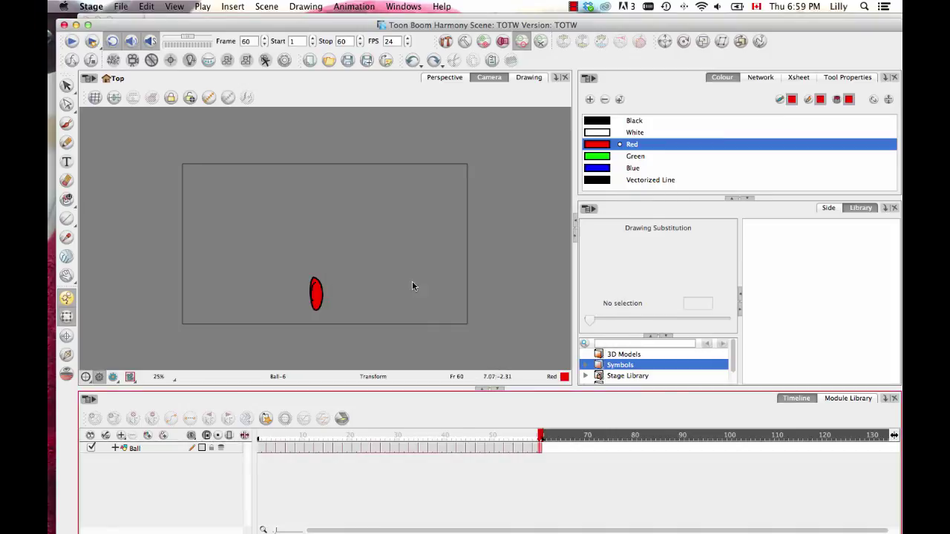
Step: Enlarge the application window to fill the screen
click(87, 25)
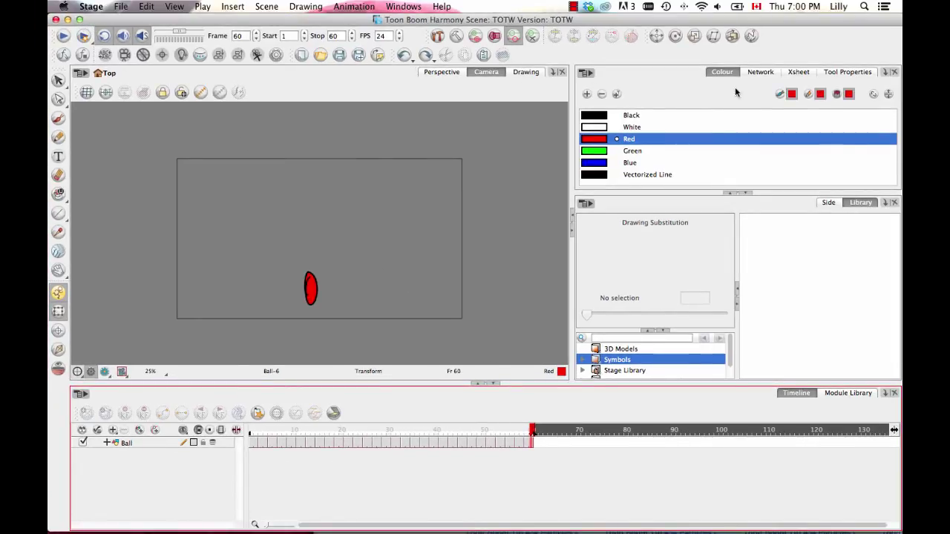
Step: Show the node network in an enlarged view and reposition the Ball and Composite modules to space them apart
click(759, 72)
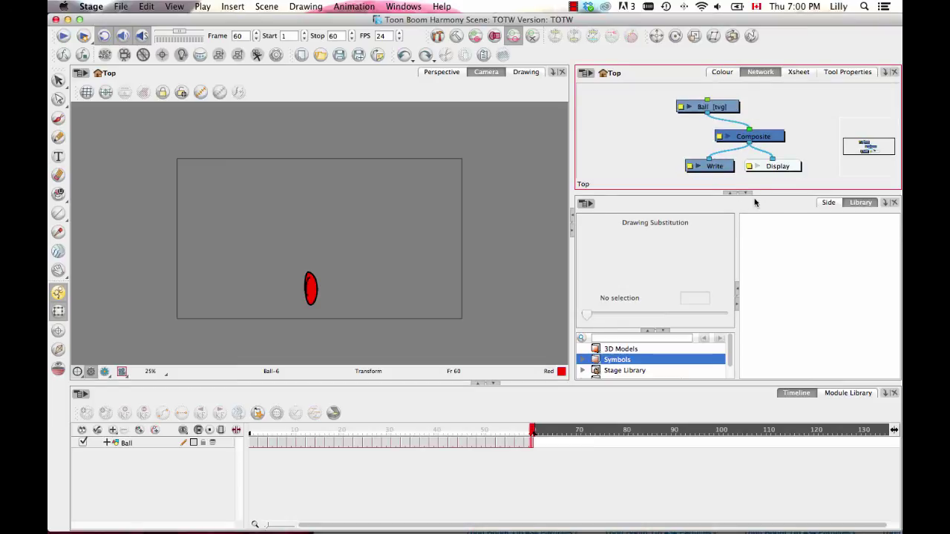
click(747, 193)
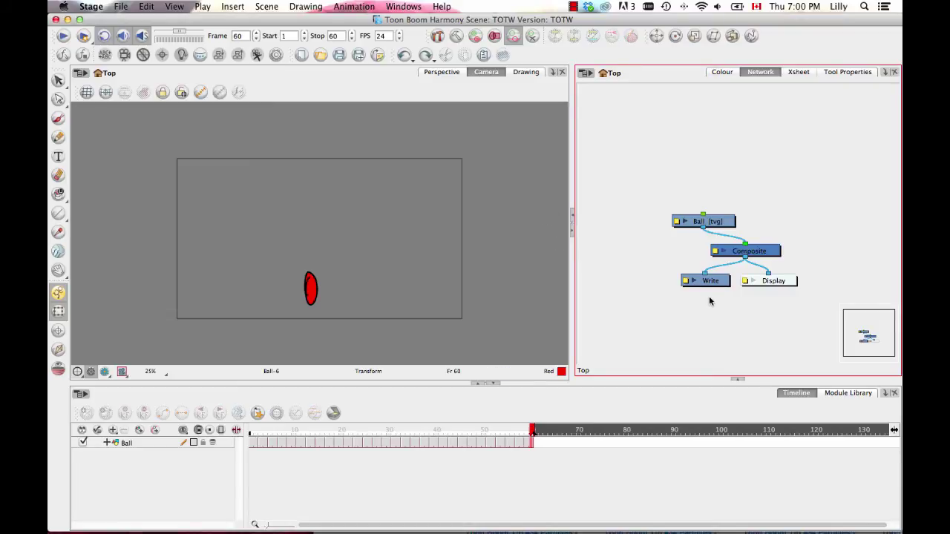
drag(716, 221, 710, 204)
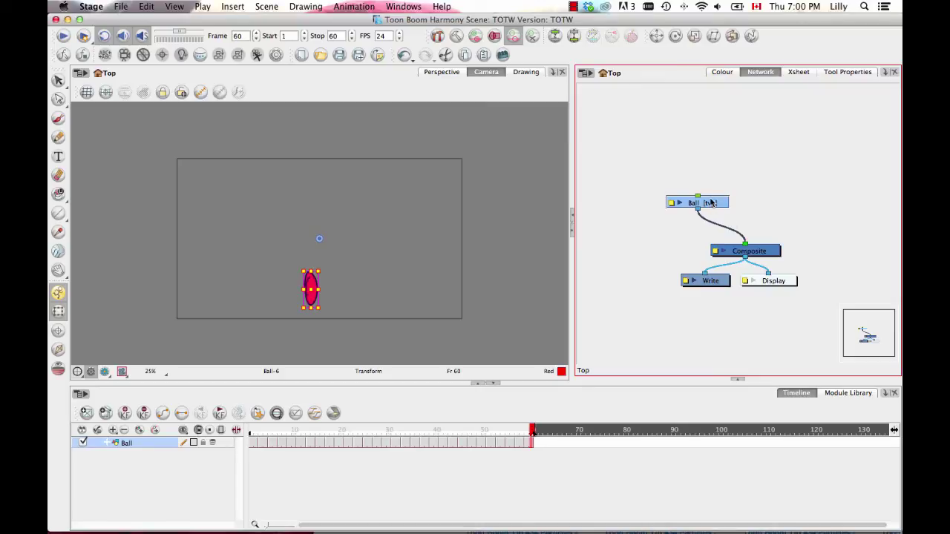
drag(764, 254, 756, 254)
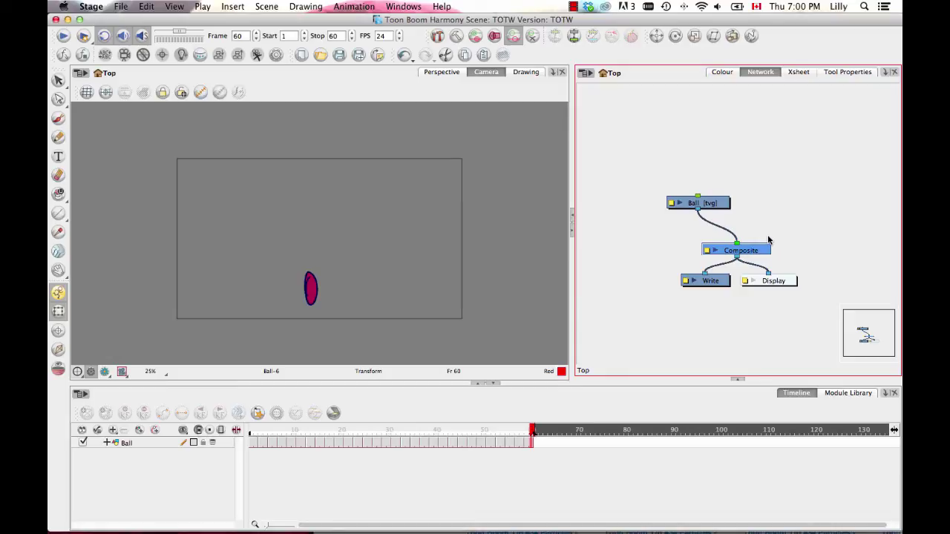
Step: Add three new drawing layers and spread their overlapping modules apart above the Composite in the network
click(139, 430)
click(139, 430)
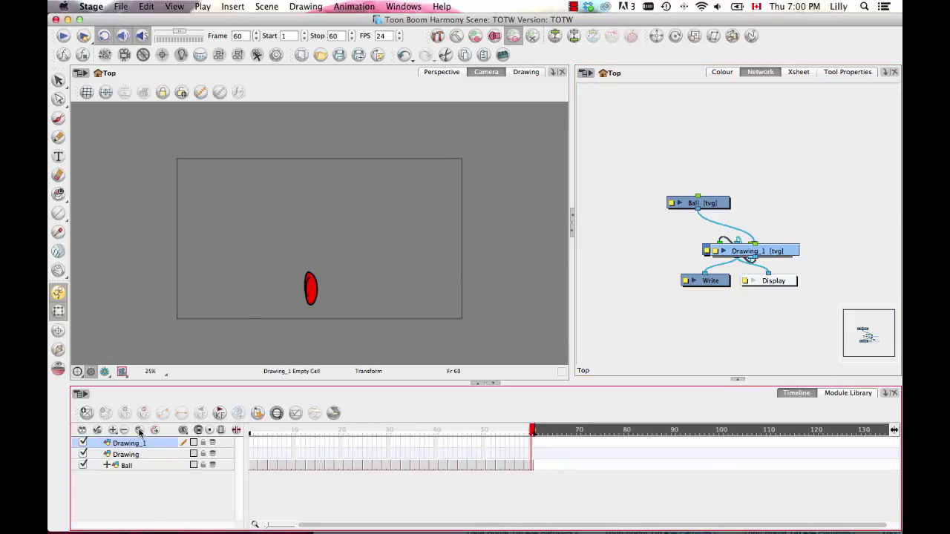
click(138, 430)
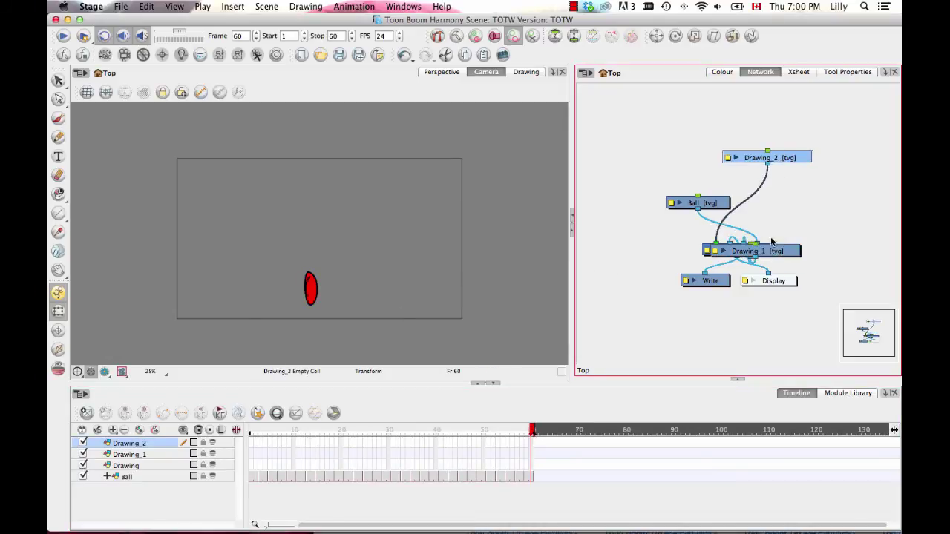
mouse_move(772, 248)
mouse_down()
mouse_move(795, 165)
mouse_move(805, 165)
mouse_move(807, 193)
mouse_up()
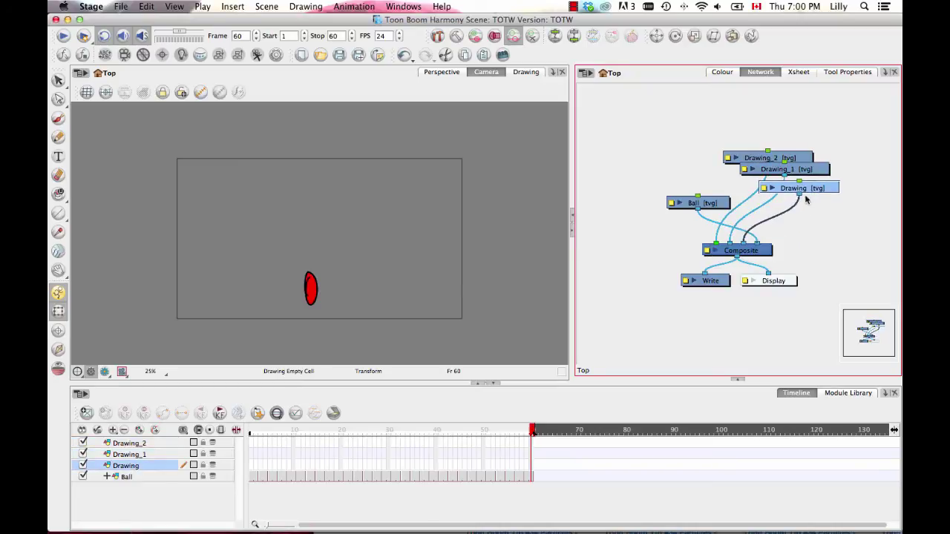
drag(783, 134, 818, 205)
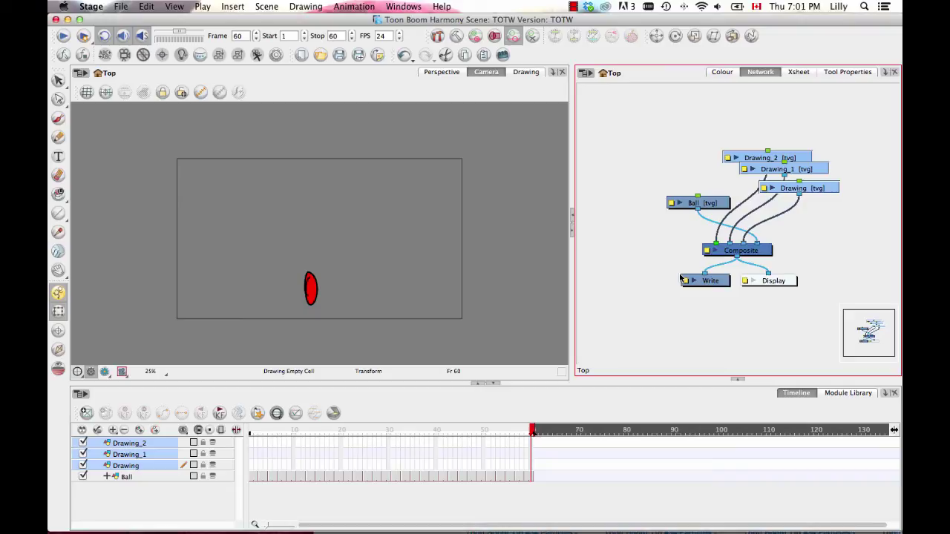
Step: Delete the three extra drawing modules together with their drawing files and element folders
click(766, 282)
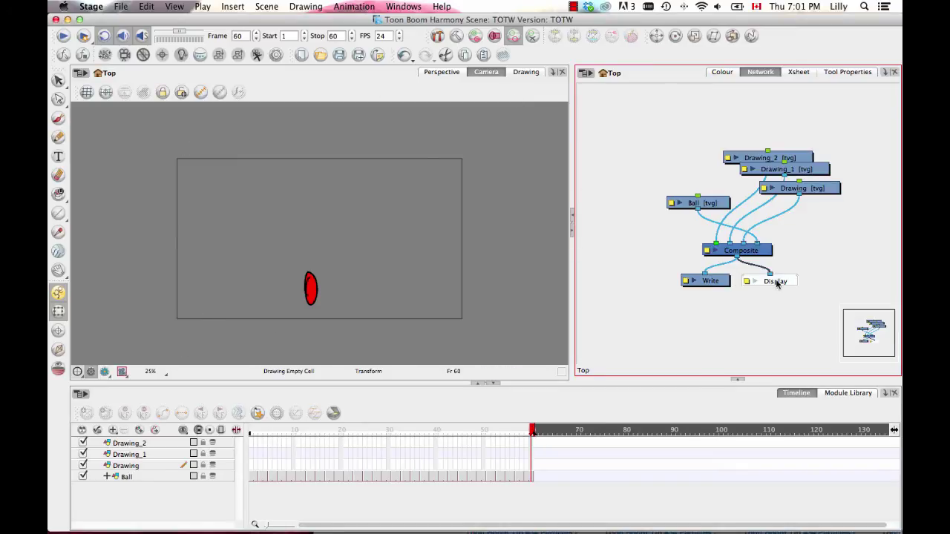
mouse_move(777, 284)
mouse_down()
mouse_move(770, 296)
mouse_move(780, 286)
mouse_up()
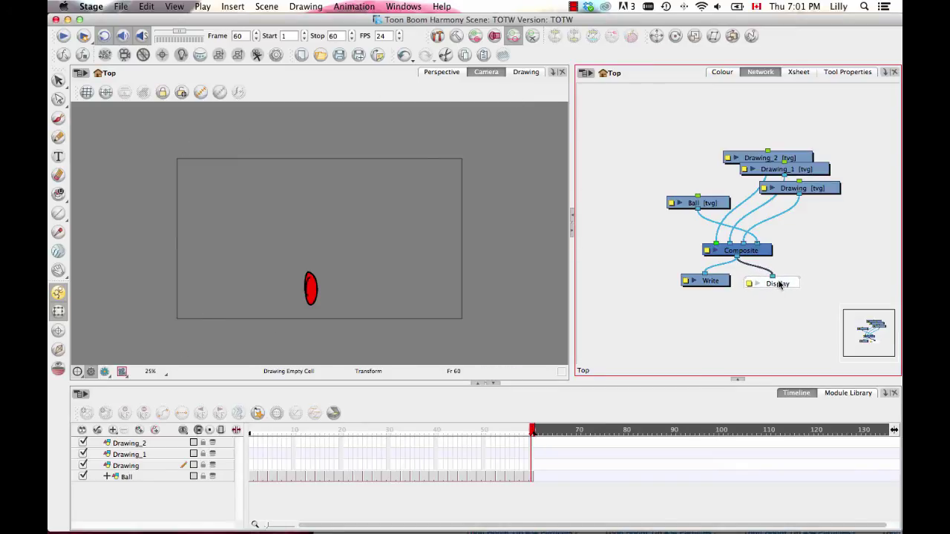
drag(795, 132, 826, 220)
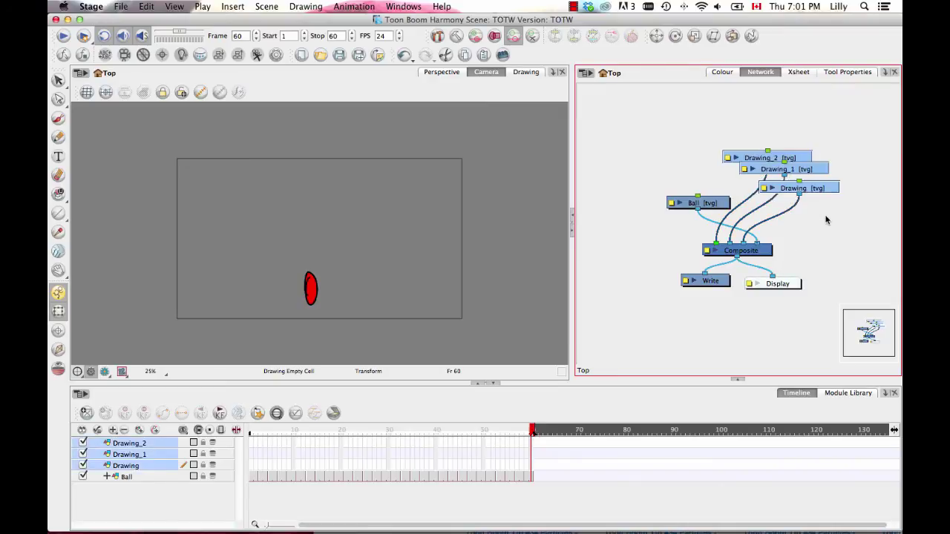
key(Delete)
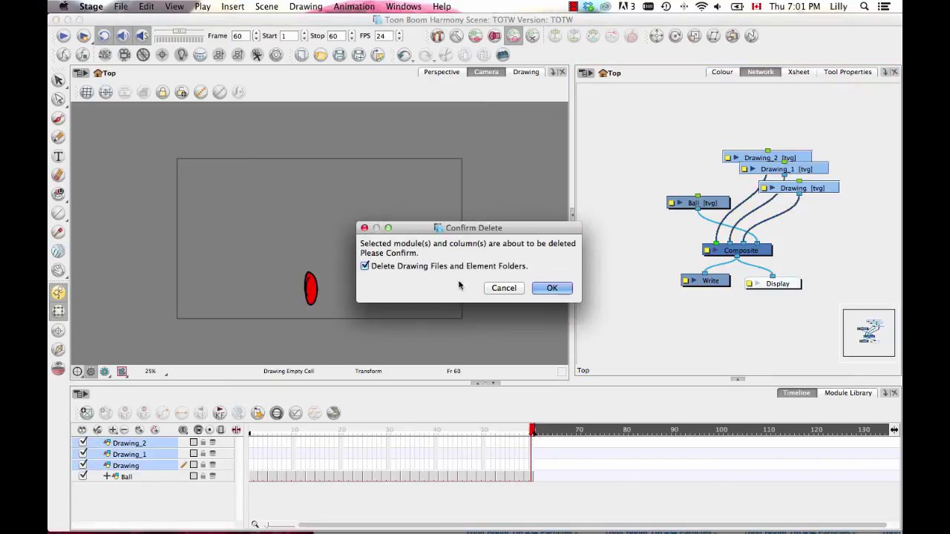
click(550, 289)
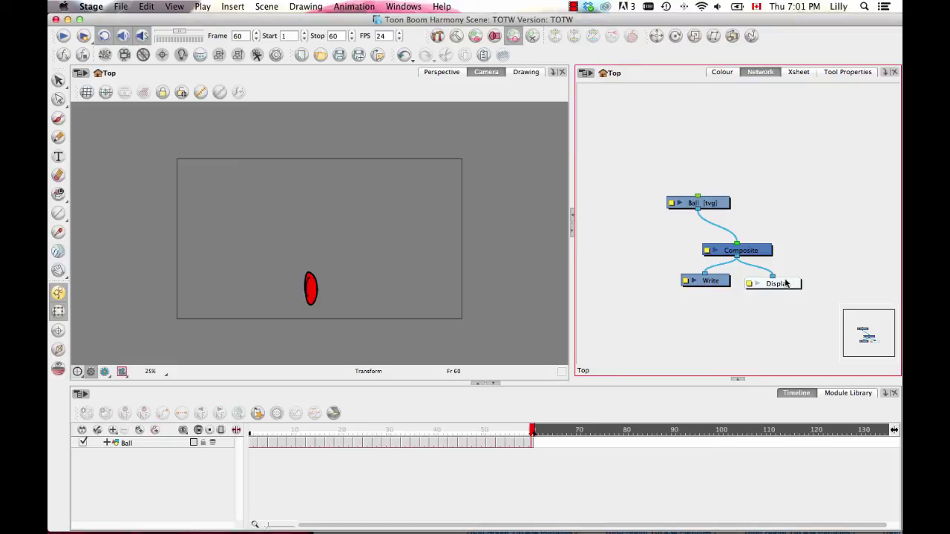
Step: Rearrange the network so Ball sits higher above the Composite, with Write and Display side by side below it
drag(713, 203, 721, 190)
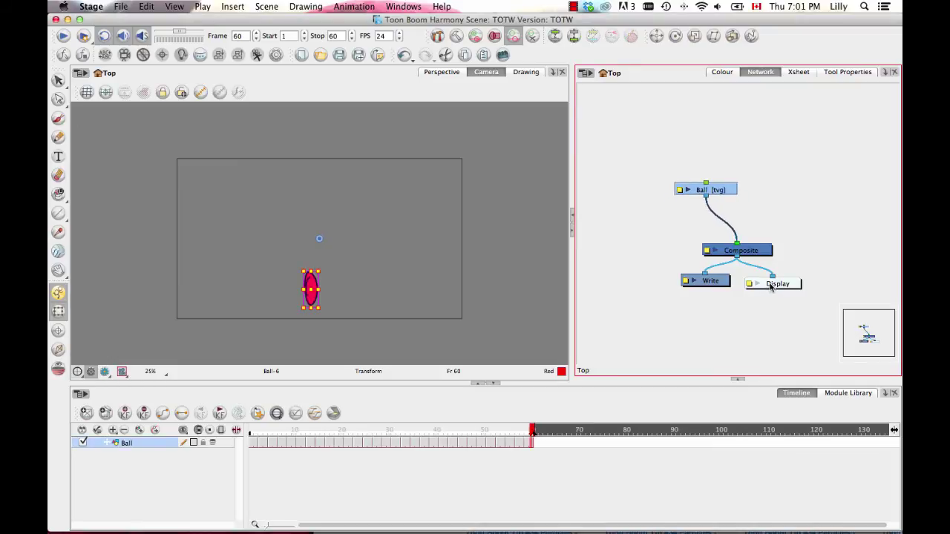
click(722, 282)
drag(722, 282, 725, 285)
click(779, 285)
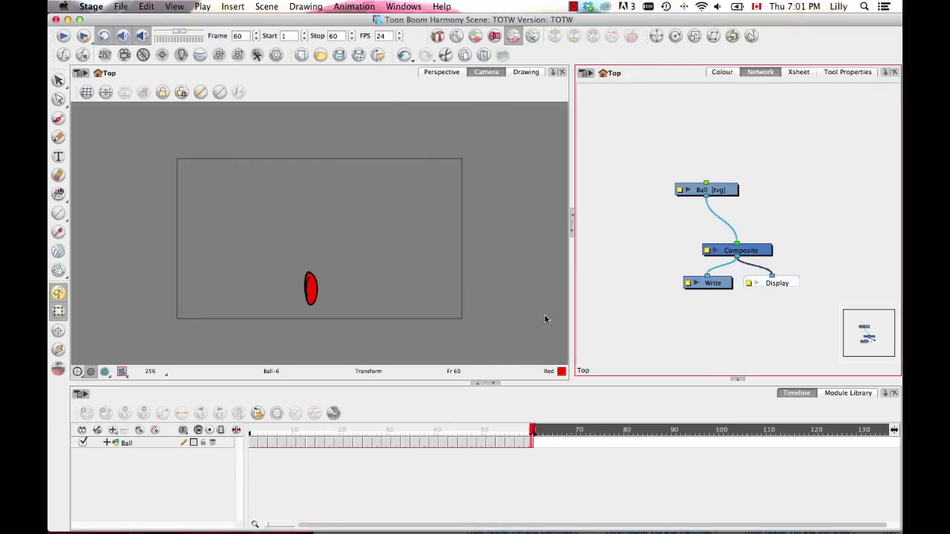
click(711, 285)
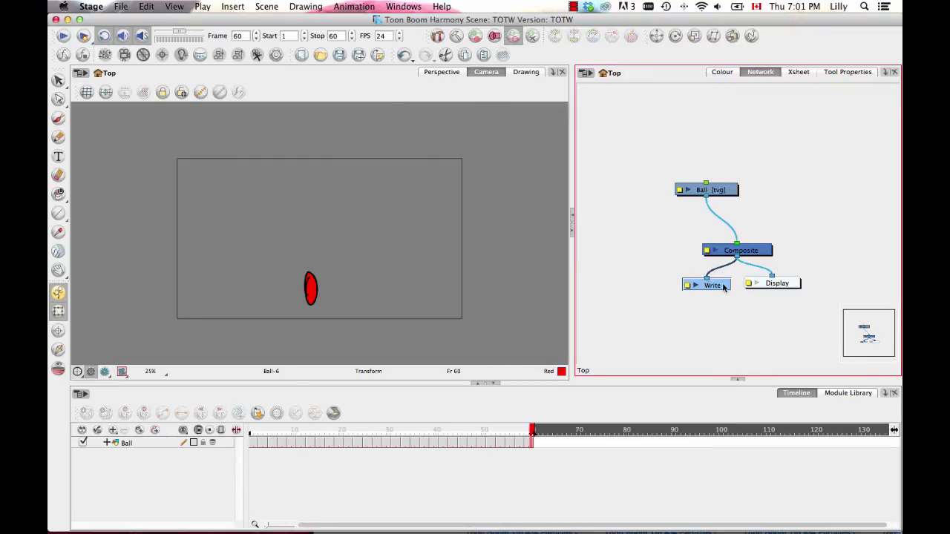
drag(716, 288, 717, 289)
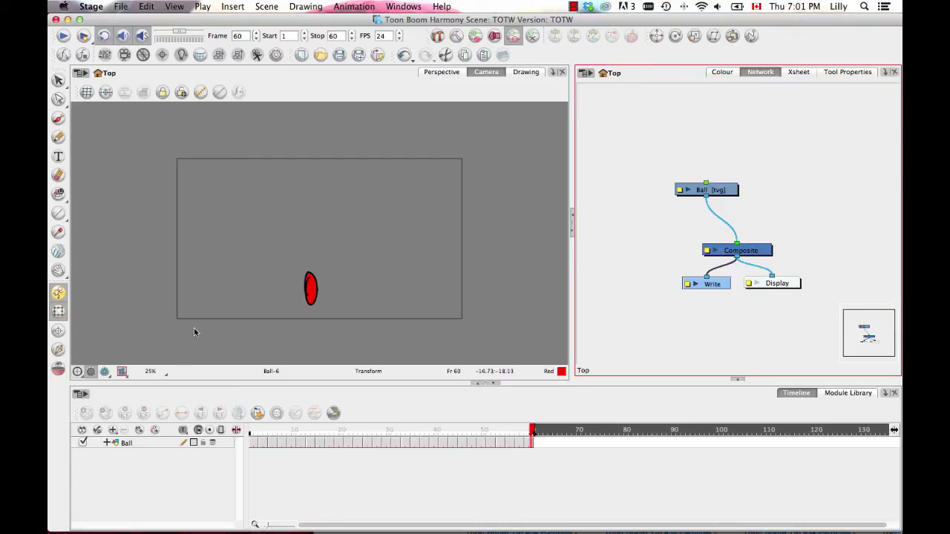
Step: Add a peg to the Ball layer and place the peg's module above the Ball module in the network
click(152, 443)
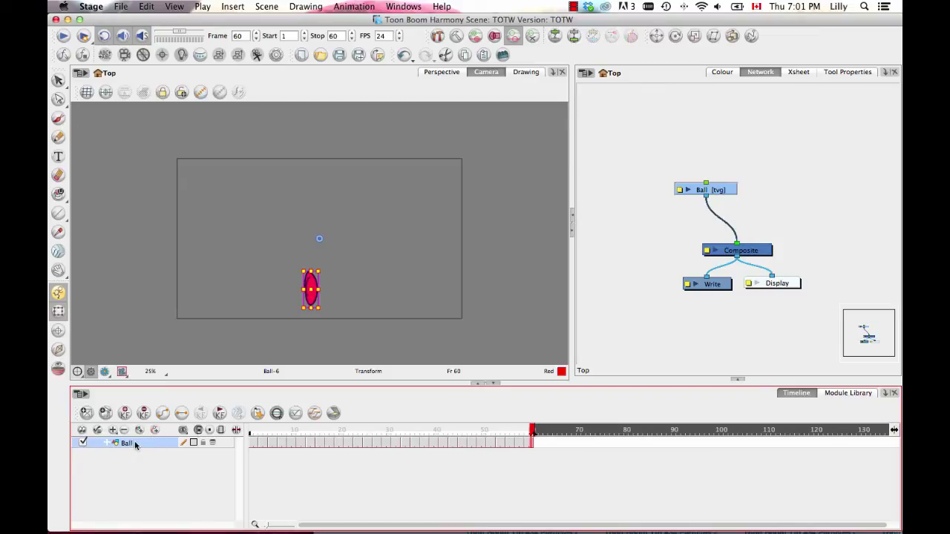
click(154, 430)
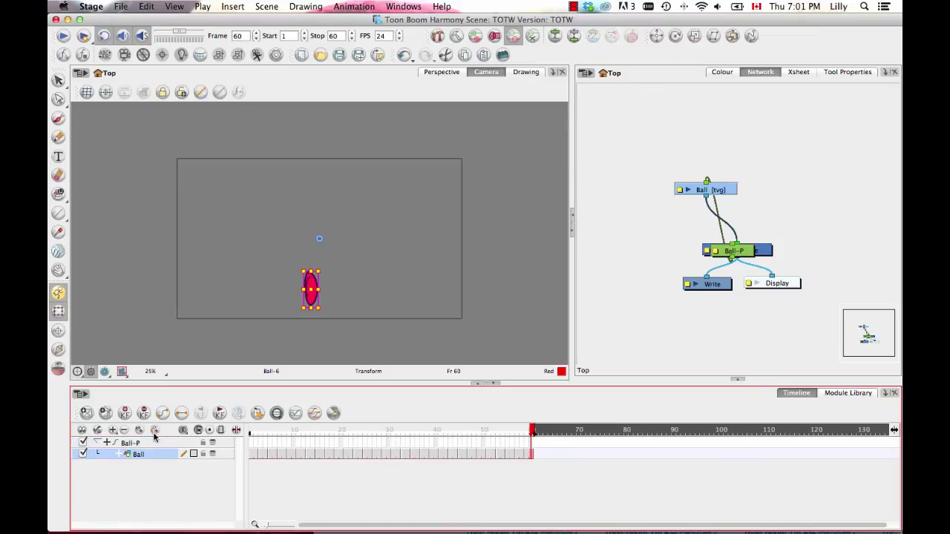
click(146, 455)
click(131, 442)
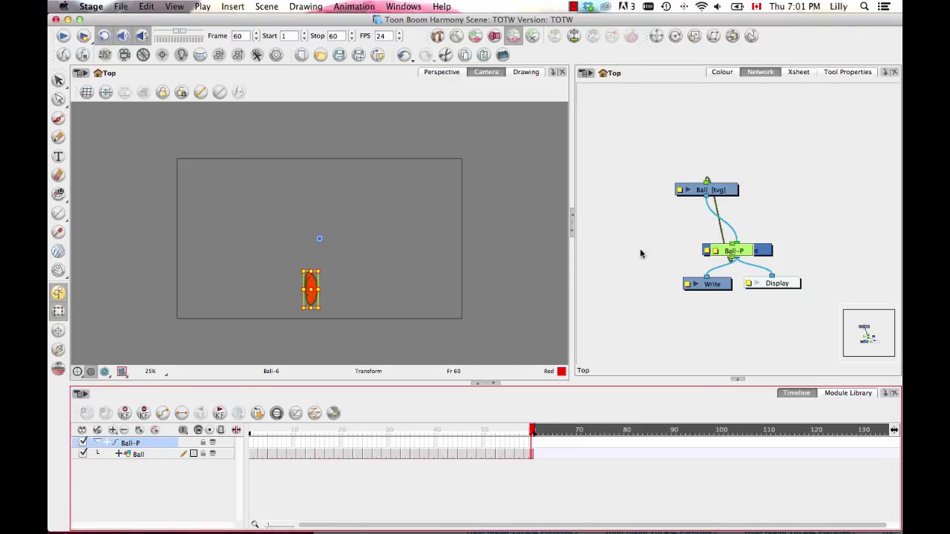
drag(740, 252, 691, 143)
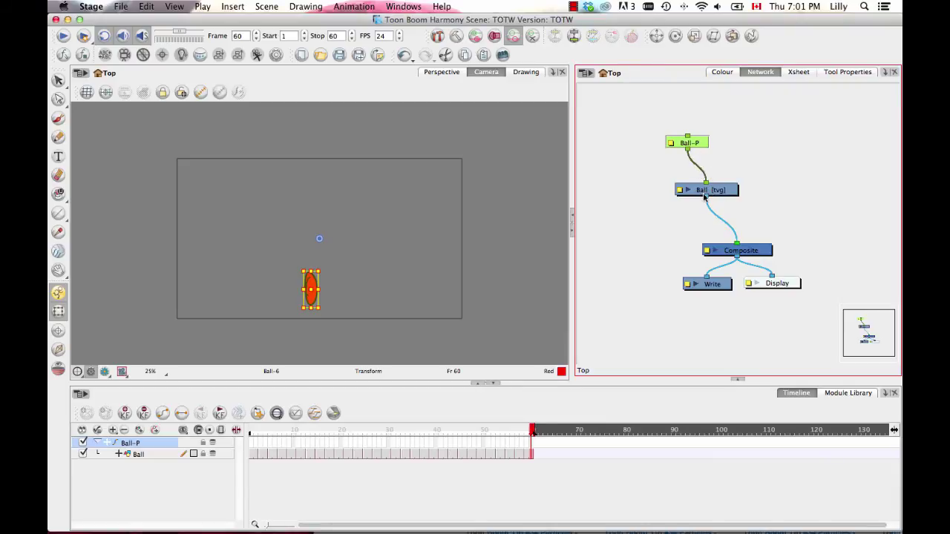
click(775, 284)
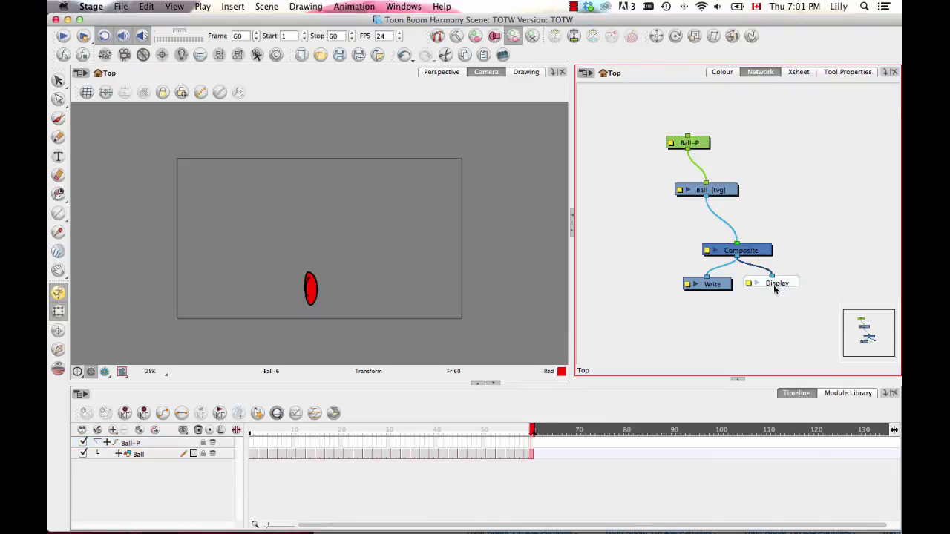
drag(777, 288, 777, 291)
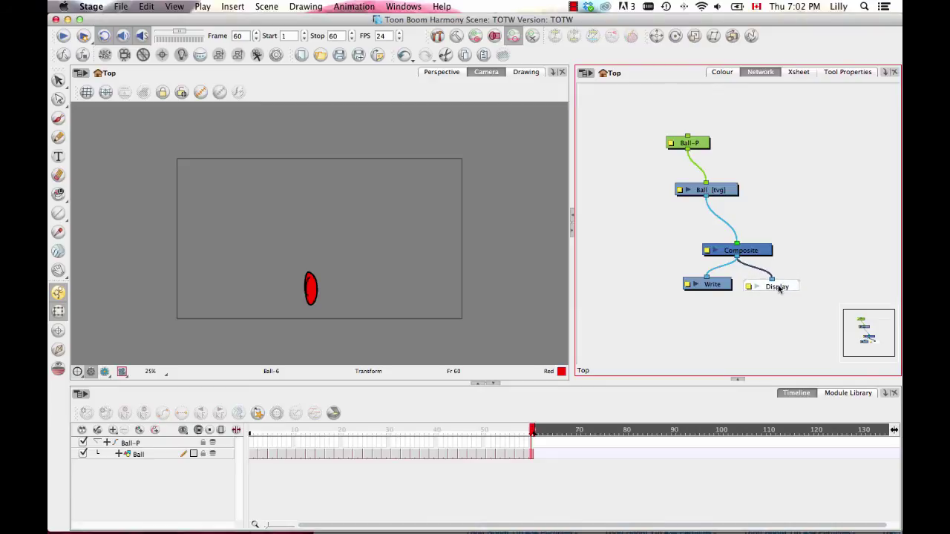
Step: Create an unattached peg module in the empty area beside the Ball module in the network
click(781, 234)
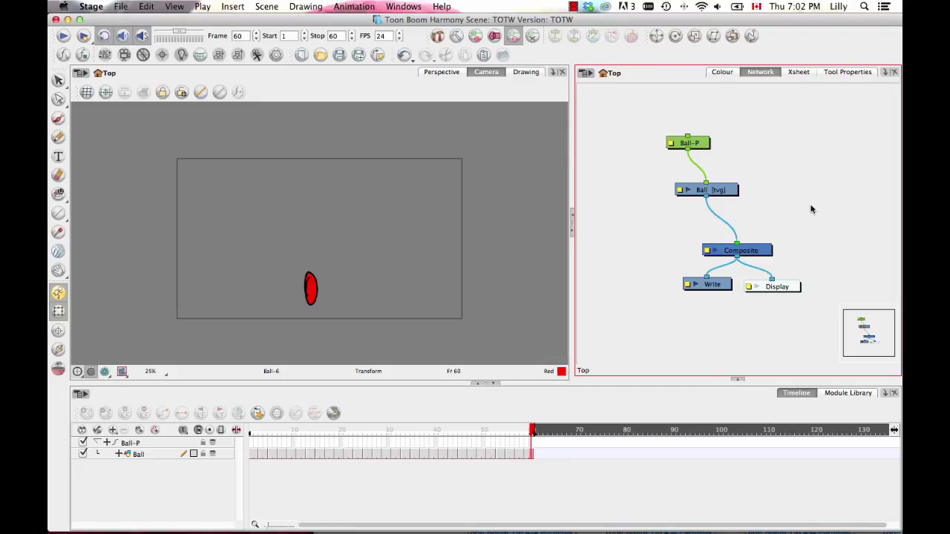
key(super+p)
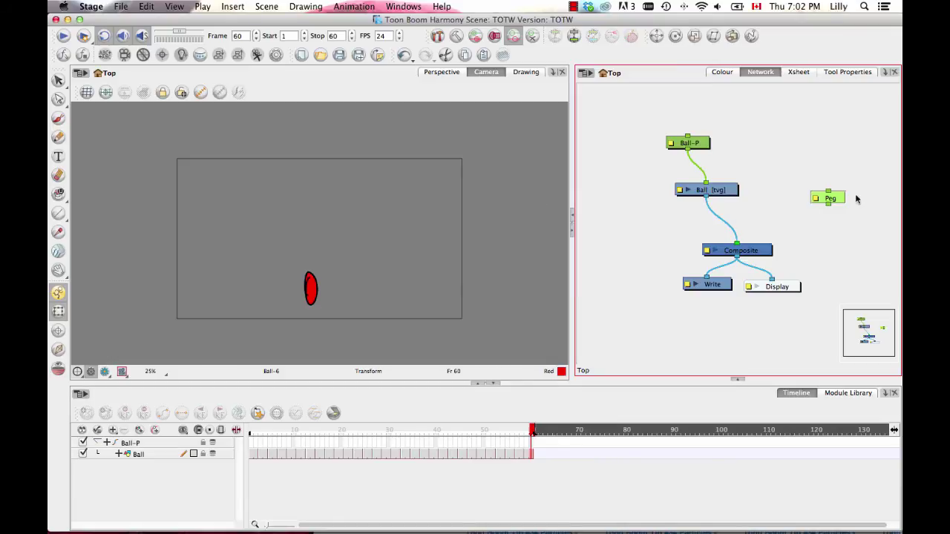
drag(831, 203, 833, 199)
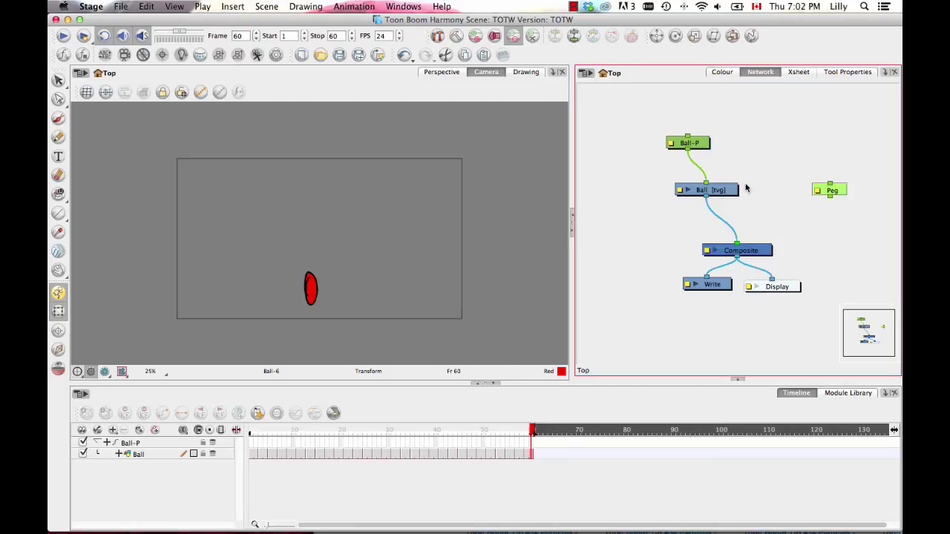
scroll(746, 188, up, 3)
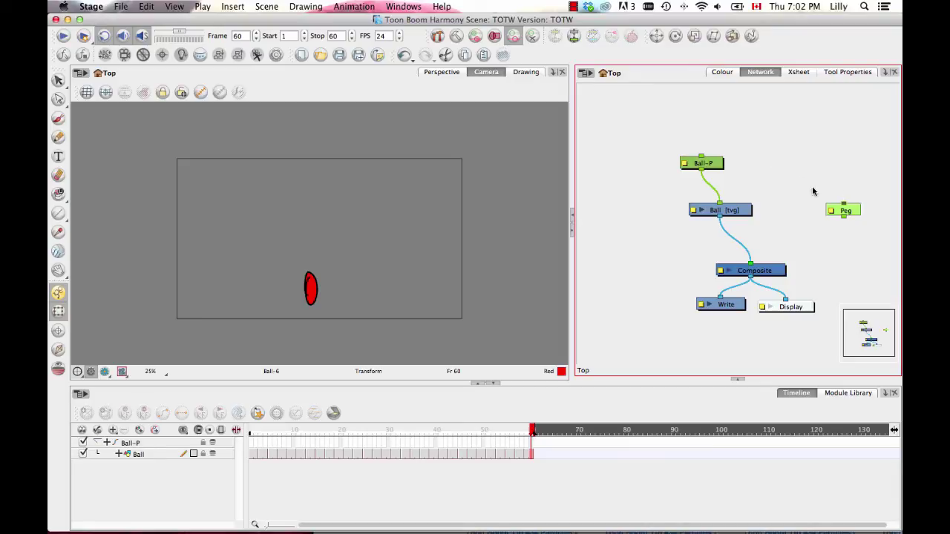
Step: Connect the unattached peg to the input of Ball-P, and detach it again
drag(844, 210, 702, 157)
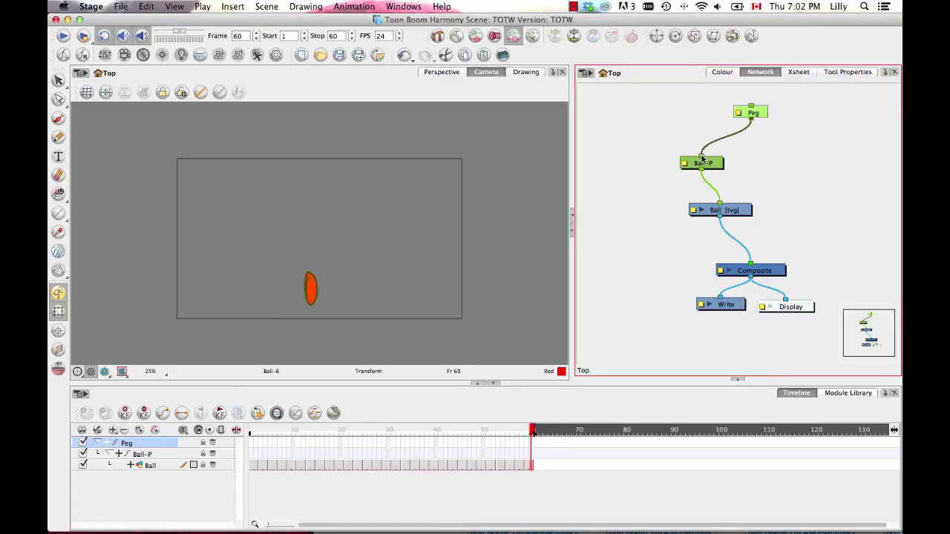
drag(702, 157, 742, 150)
drag(756, 113, 784, 146)
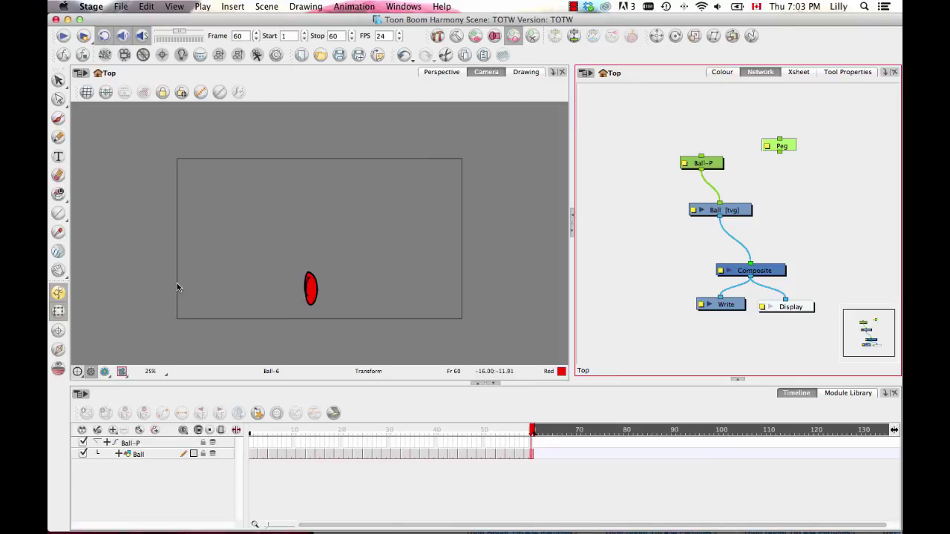
Step: Try adding another peg from the timeline without a layer selected, and delete the unconnected peg from the network
click(156, 430)
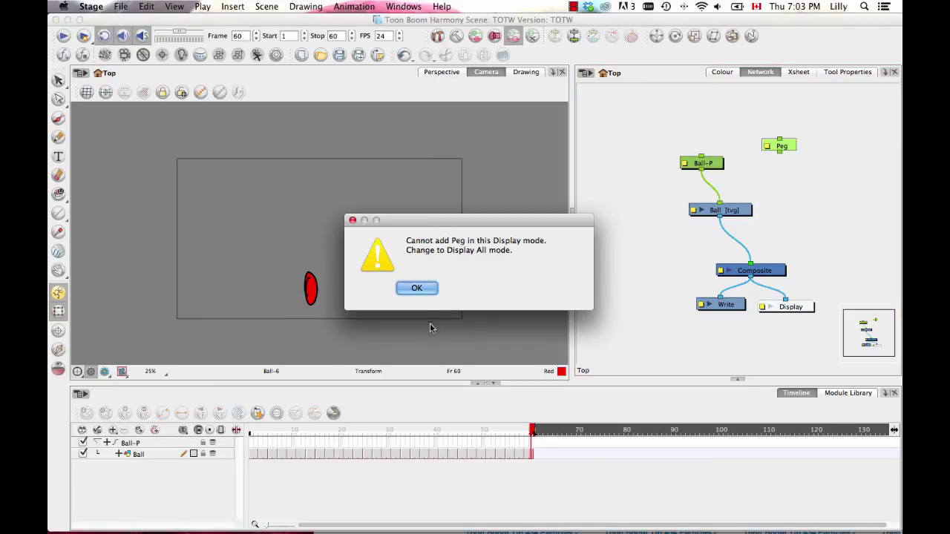
click(425, 293)
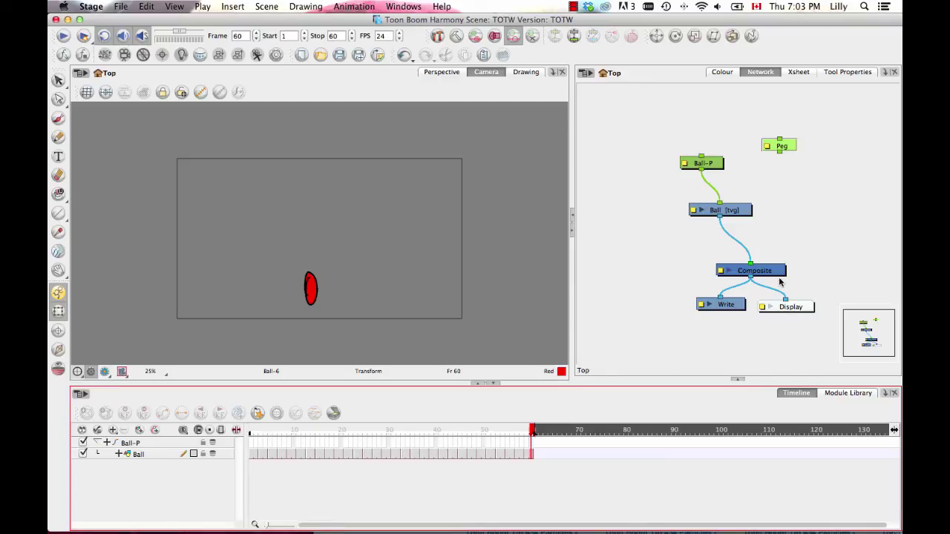
click(799, 136)
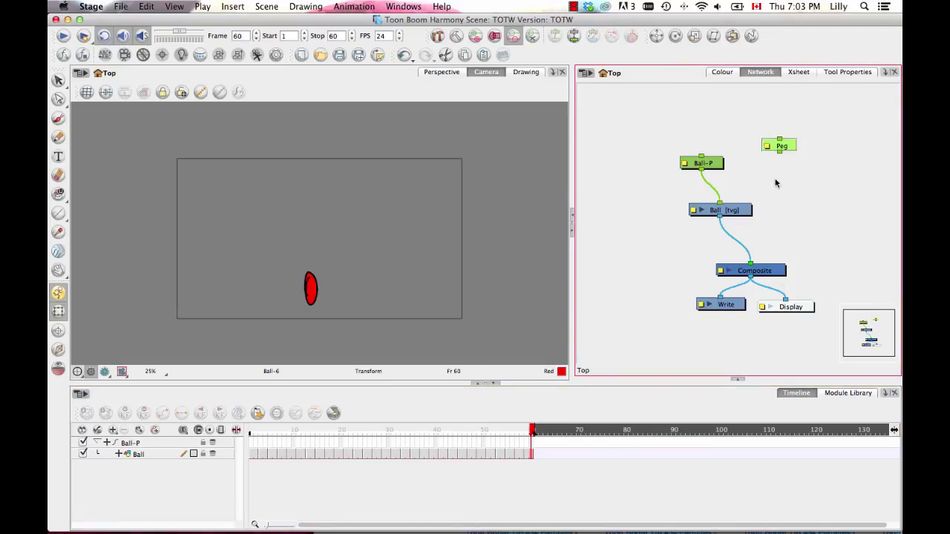
key(Delete)
Step: Go to frame 1 and select its cell on the Ball-P peg and on the Ball drawing layer
click(171, 455)
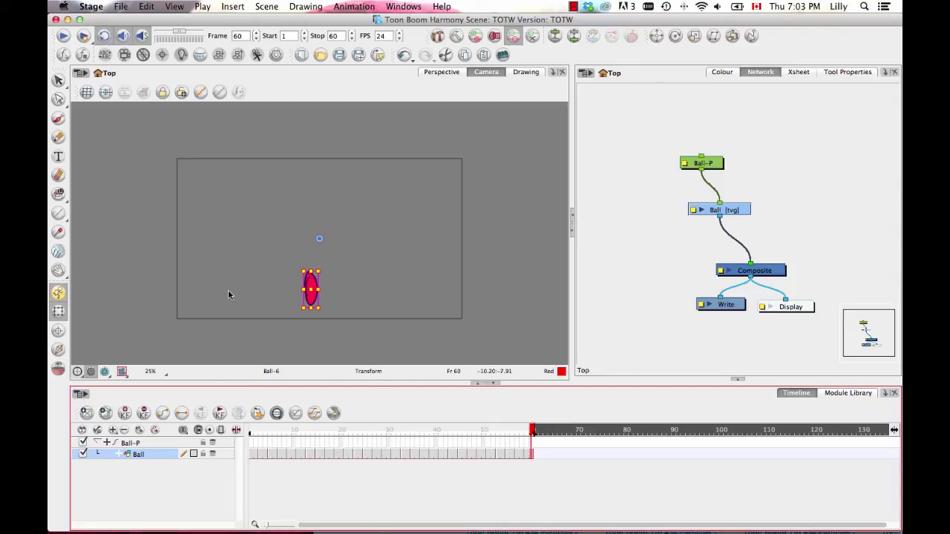
click(254, 444)
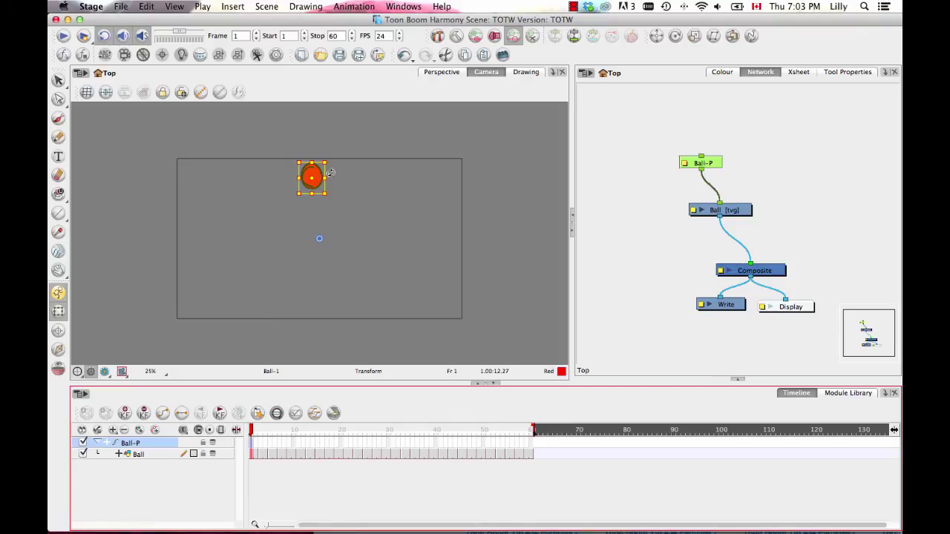
click(252, 454)
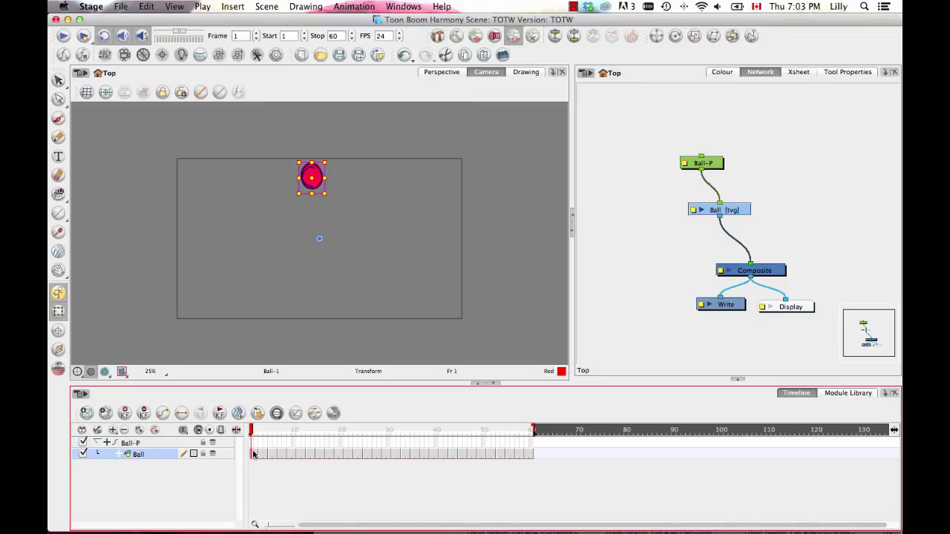
Step: Animate the Ball-P peg from the camera frame's left side on frame 1 to its horizontal middle on frame 60, and play it back
click(252, 443)
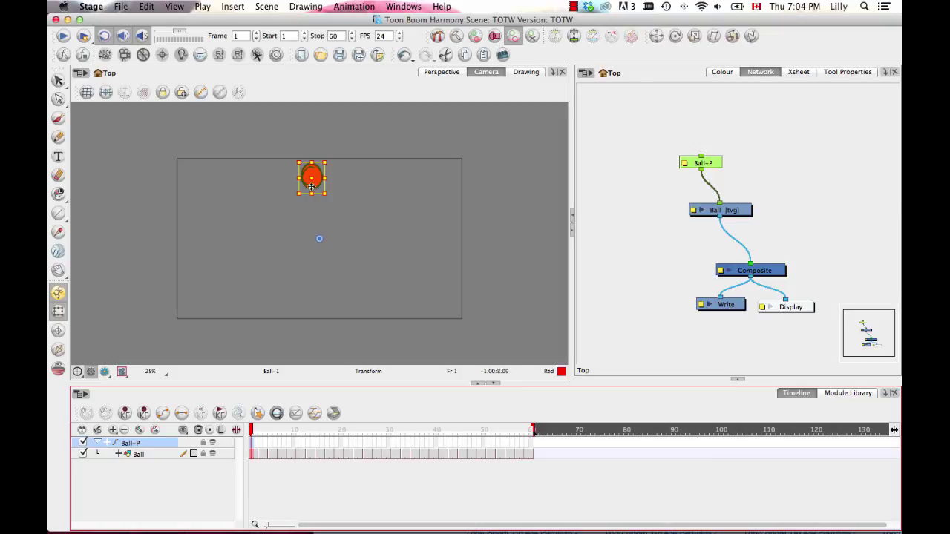
drag(311, 176, 196, 176)
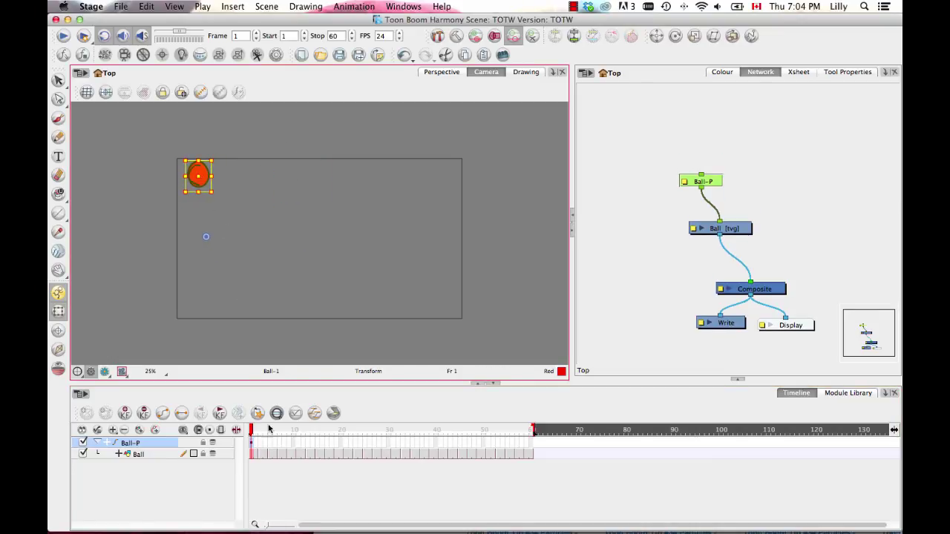
drag(253, 433, 531, 430)
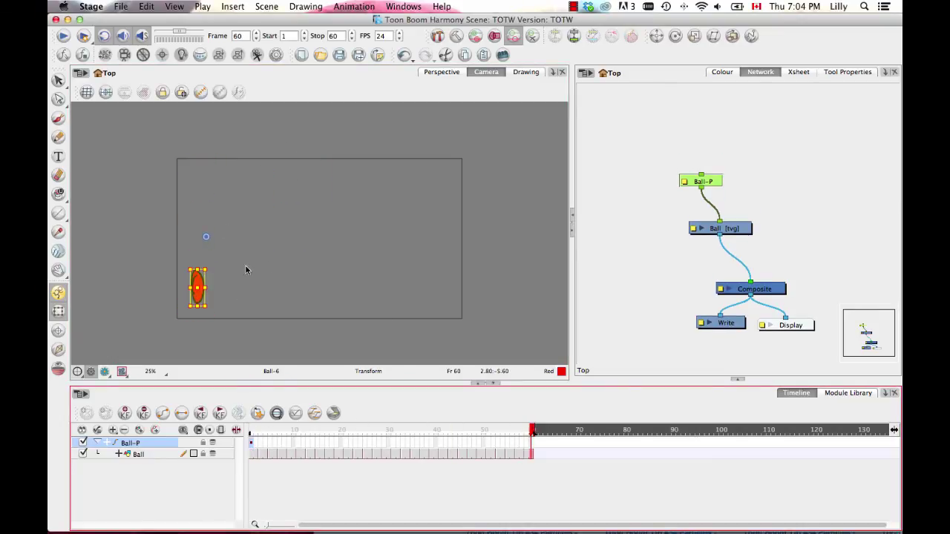
drag(196, 290, 319, 290)
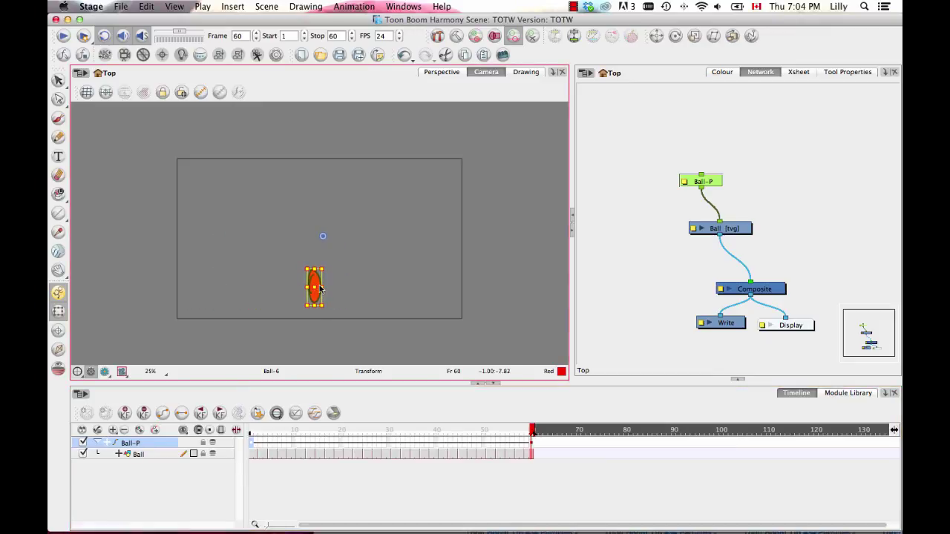
click(65, 37)
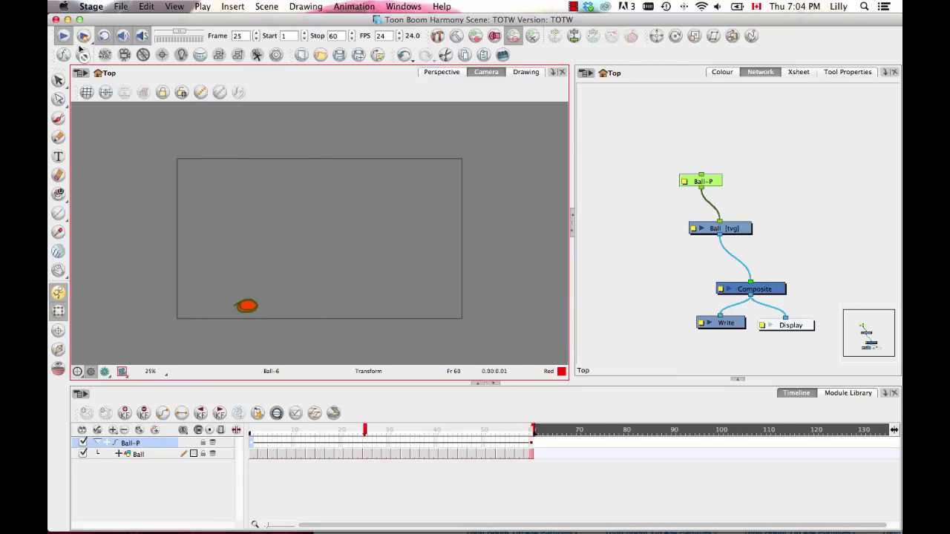
click(65, 35)
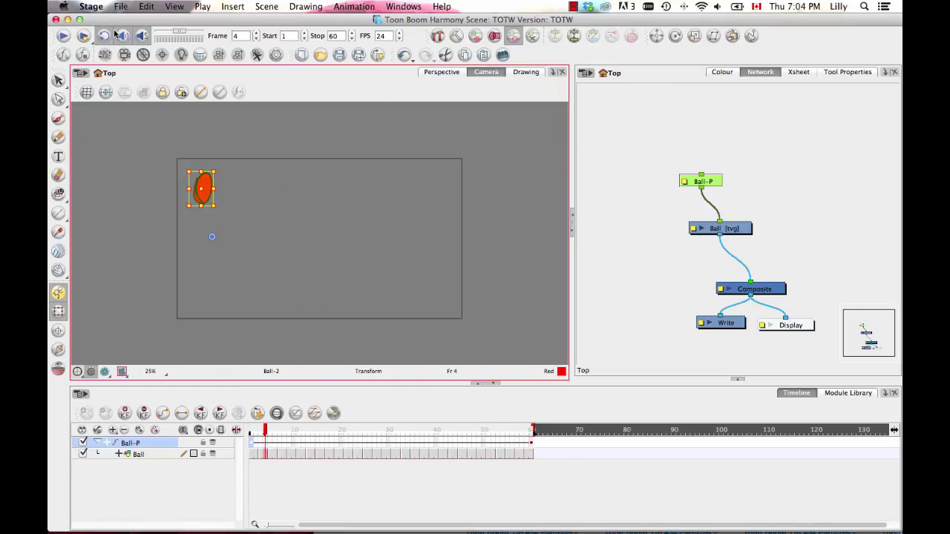
Step: Move the end keyframe of the Ball-P peg from frame 60 to frame 30, and play back the faster sideways motion
click(531, 446)
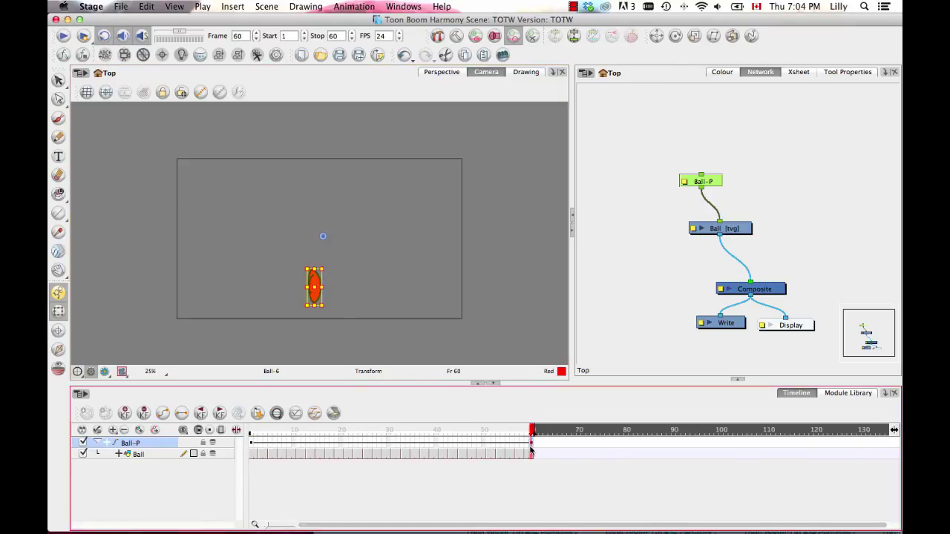
click(389, 442)
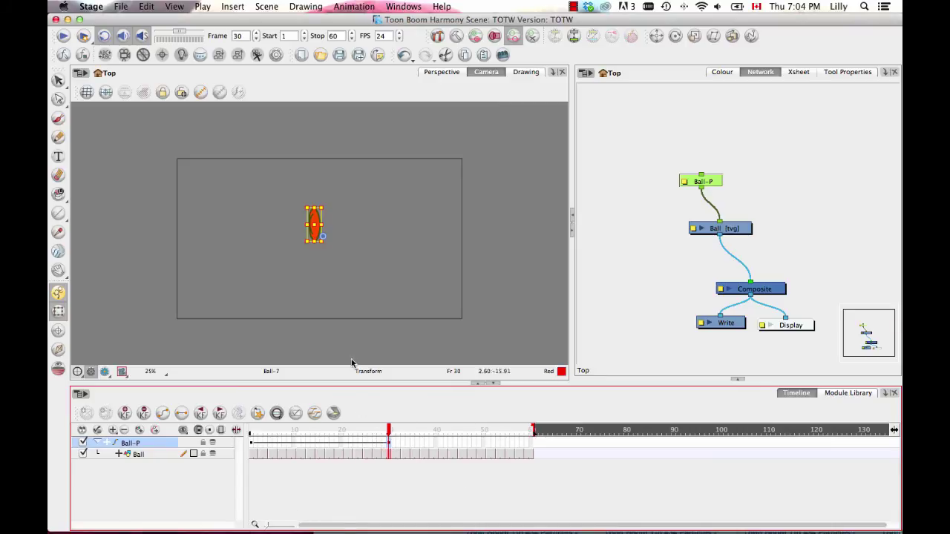
click(63, 37)
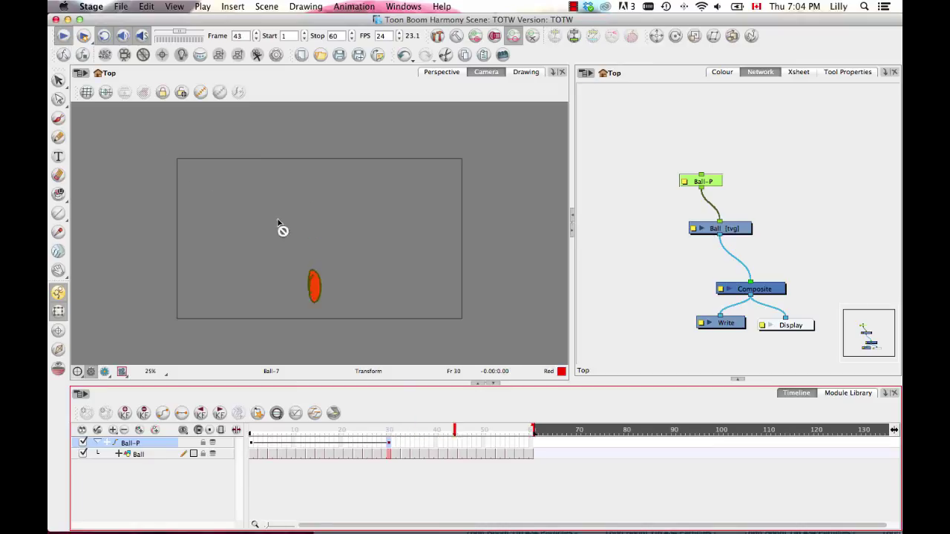